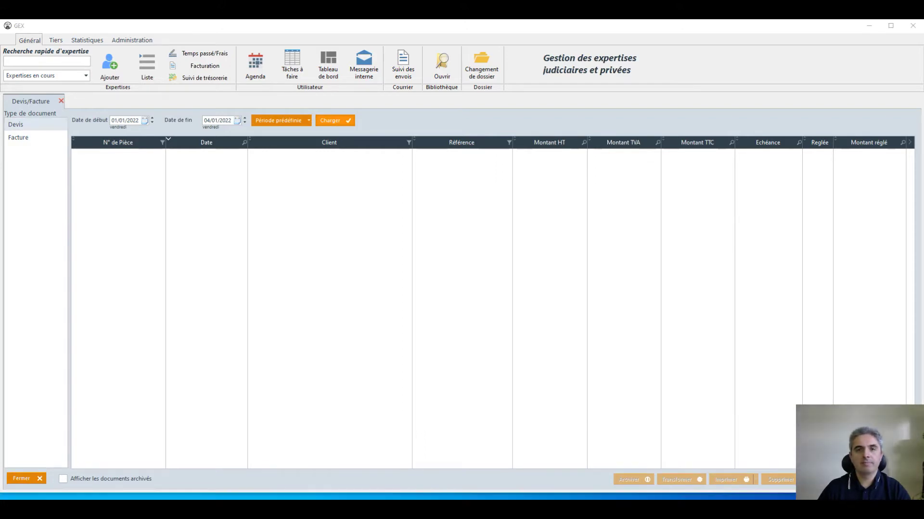
# Start a new quote, DE000001 dated 04/01/2022, with Ctrl+N.
pyautogui.hotkey('ctrl', 'n')
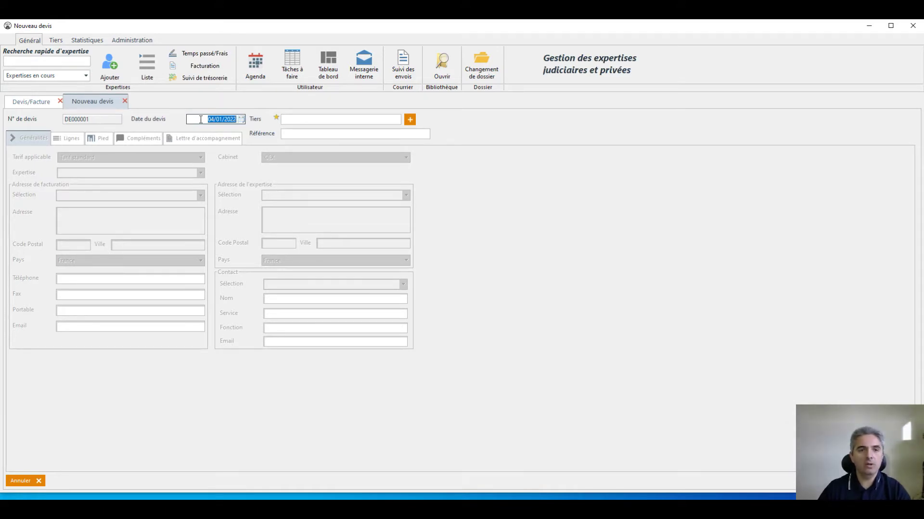
pyautogui.click(302, 118)
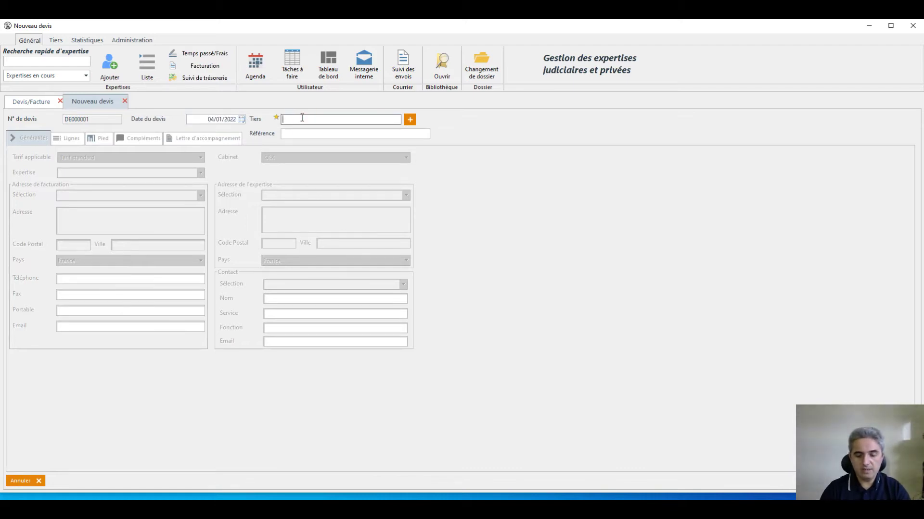
pyautogui.write('m')
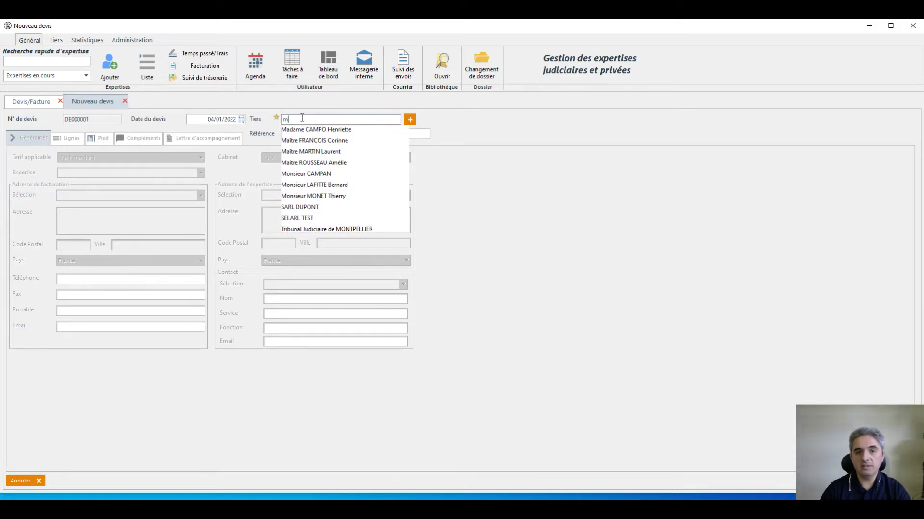
pyautogui.press('BackSpace')
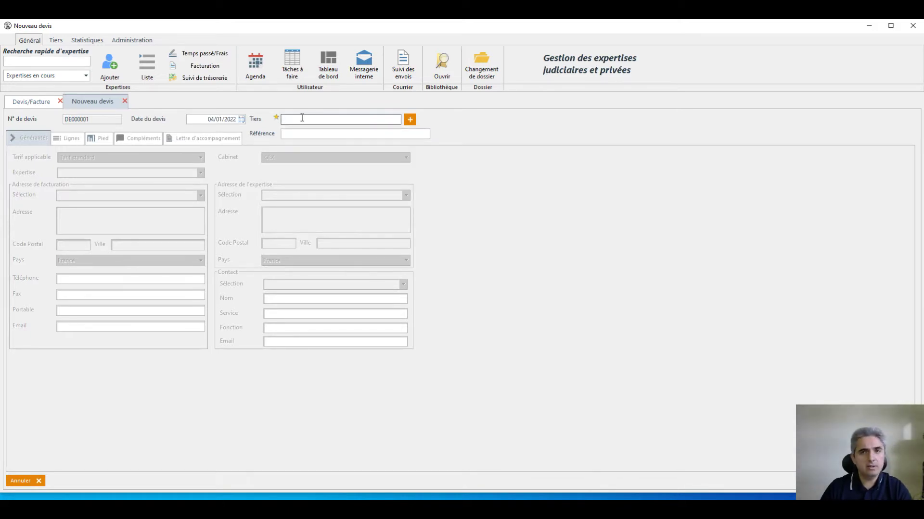
# Create a new client with title Madame and the client's surname and first name.
pyautogui.click(410, 119)
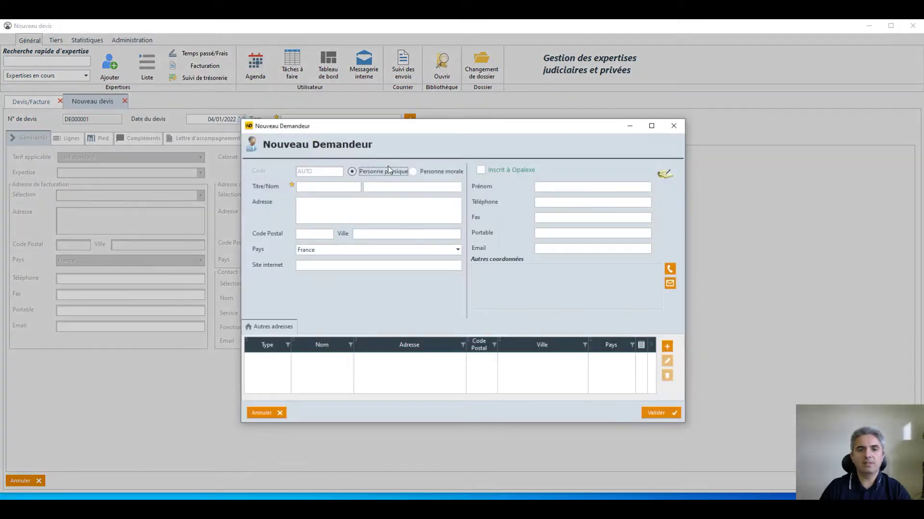
pyautogui.click(328, 187)
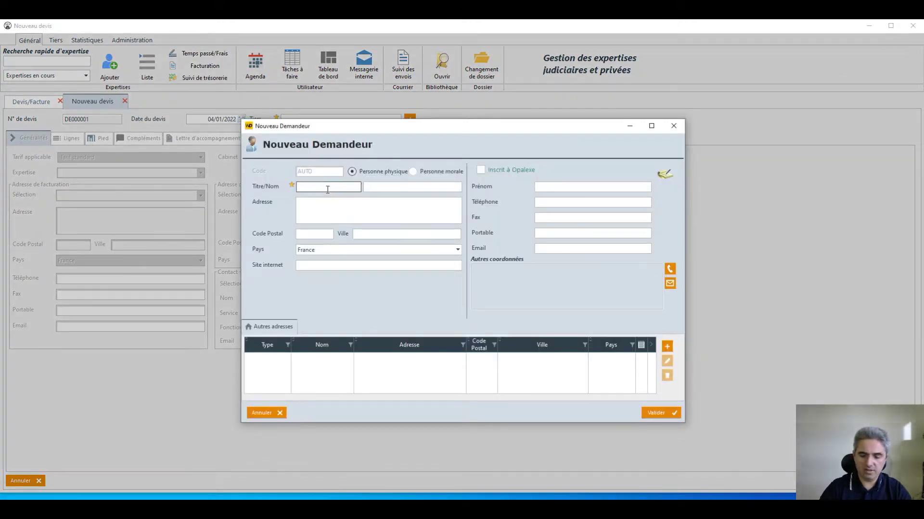
pyautogui.write('mad')
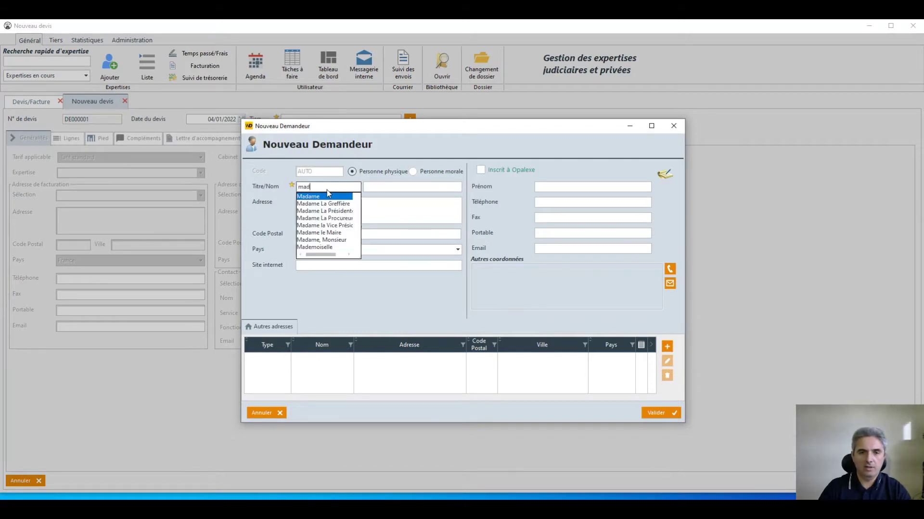
pyautogui.click(387, 187)
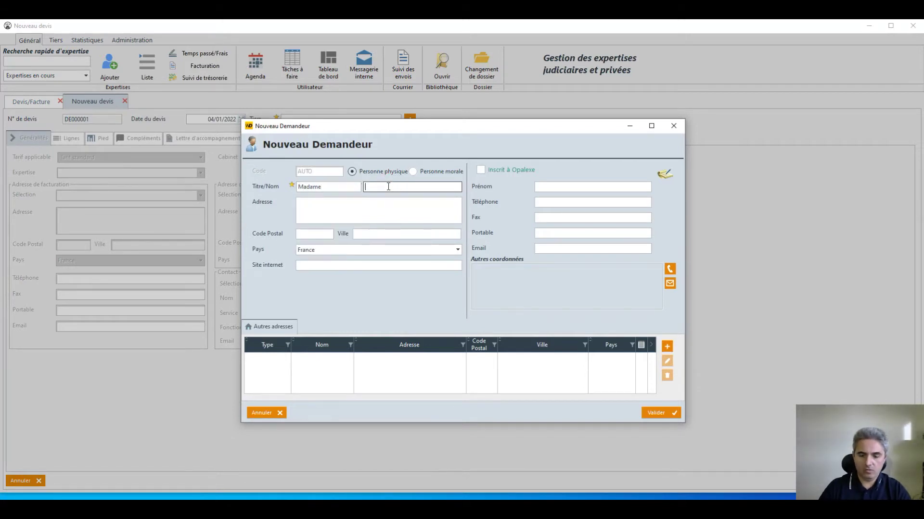
pyautogui.press('Tab')
# Enter the client's street address, postal code, city and e-mail, then save the client.
pyautogui.click(331, 209)
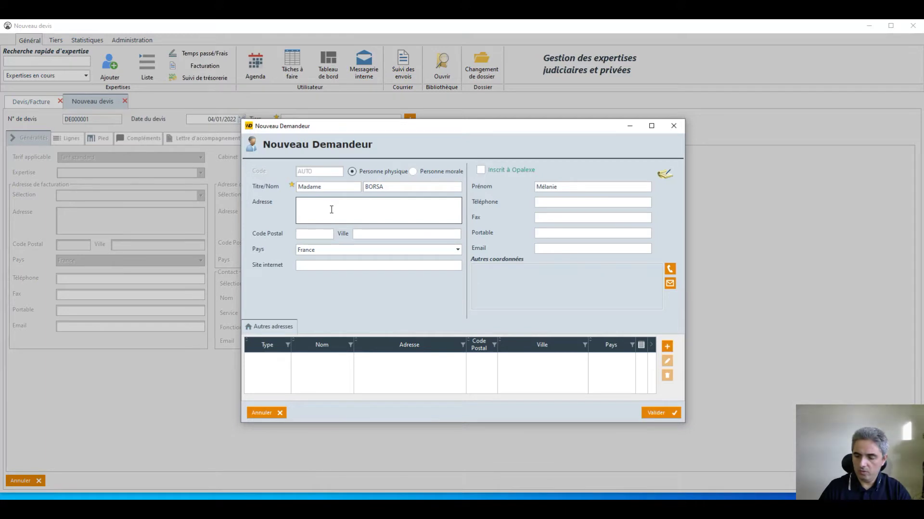
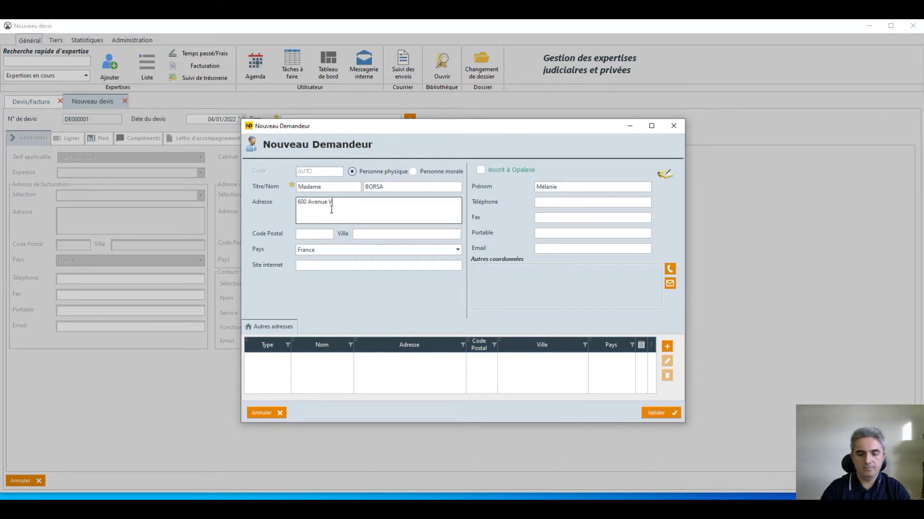
pyautogui.press('Tab')
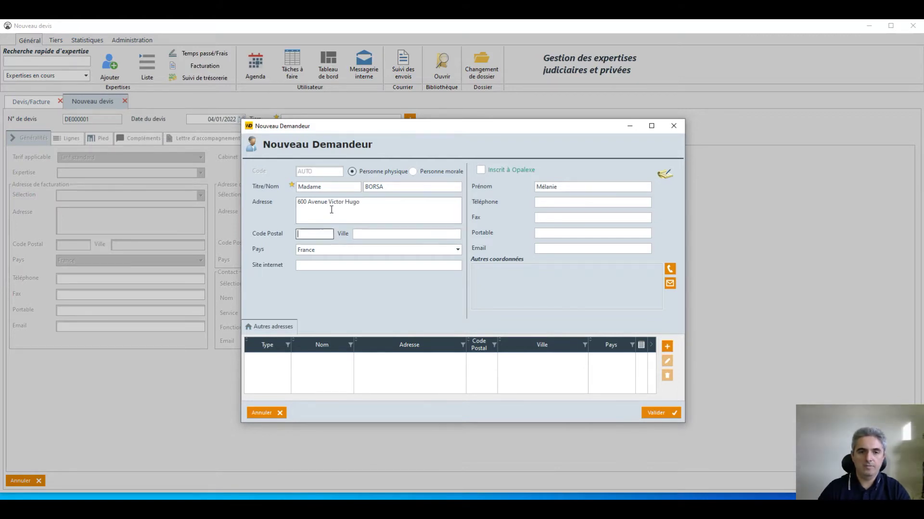
pyautogui.press('Tab')
pyautogui.click(370, 245)
pyautogui.click(583, 249)
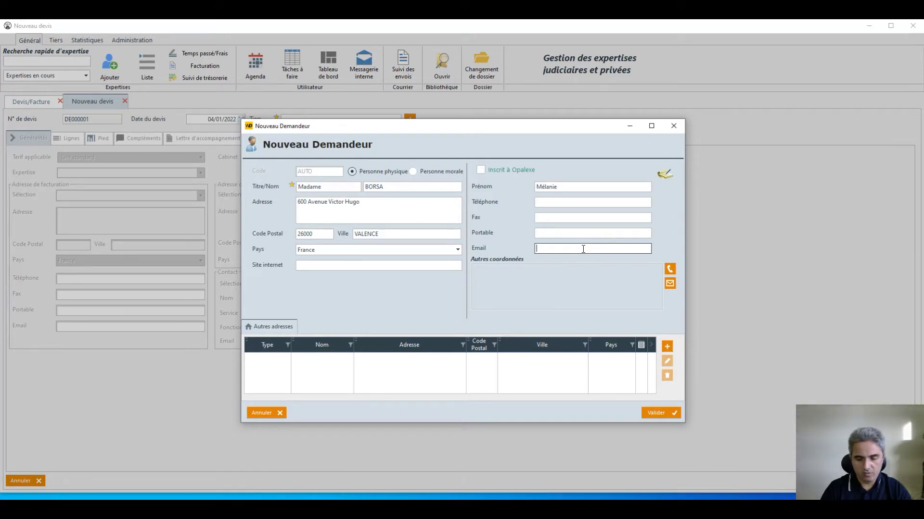
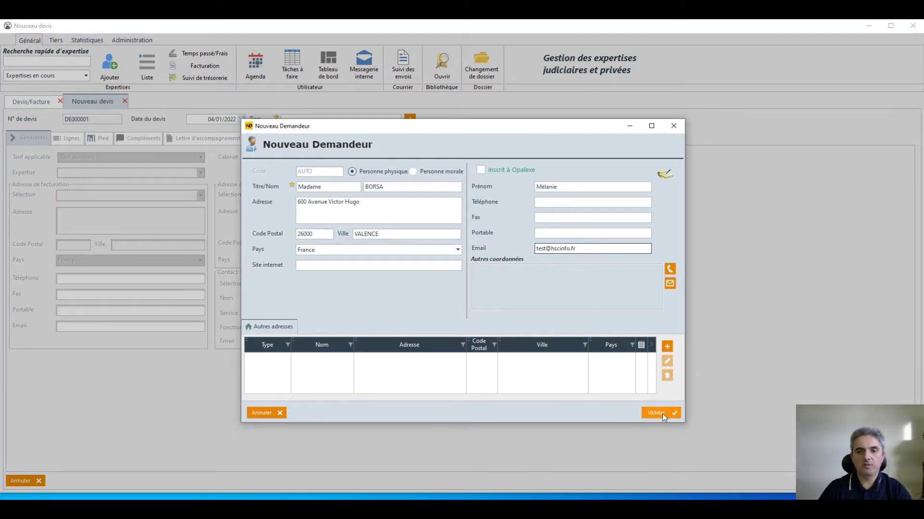
pyautogui.click(660, 414)
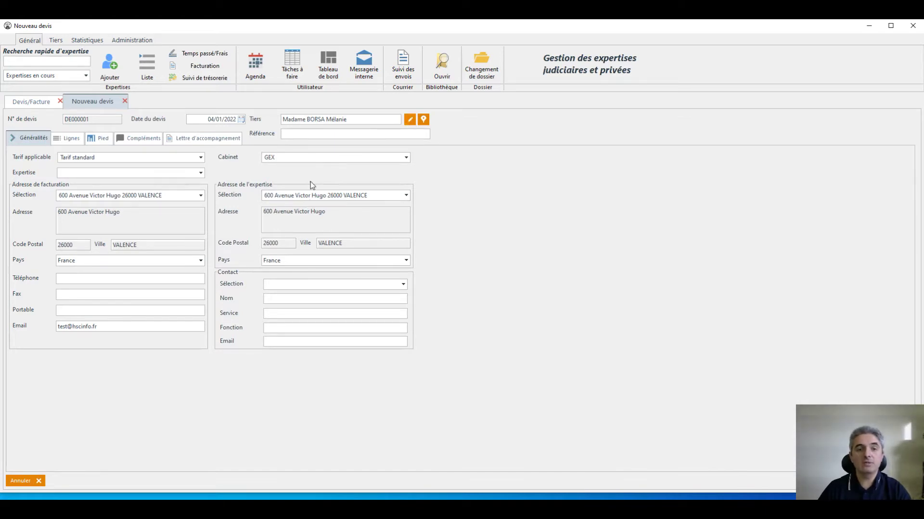
# Edit the quote's client record using the pencil button beside Tiers.
pyautogui.click(412, 124)
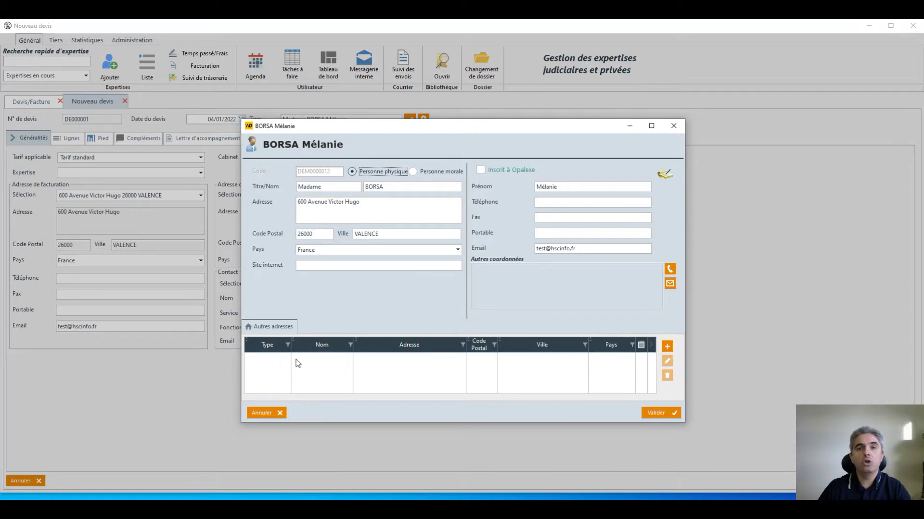
# Add a new client address, named after the client, of type Lieu de l'expertise.
pyautogui.click(666, 346)
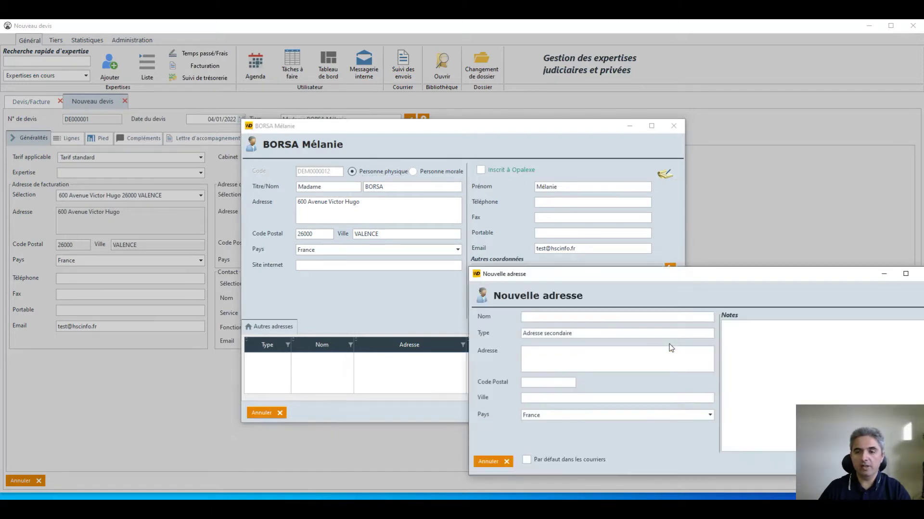
pyautogui.moveTo(559, 274); pyautogui.dragTo(455, 179)
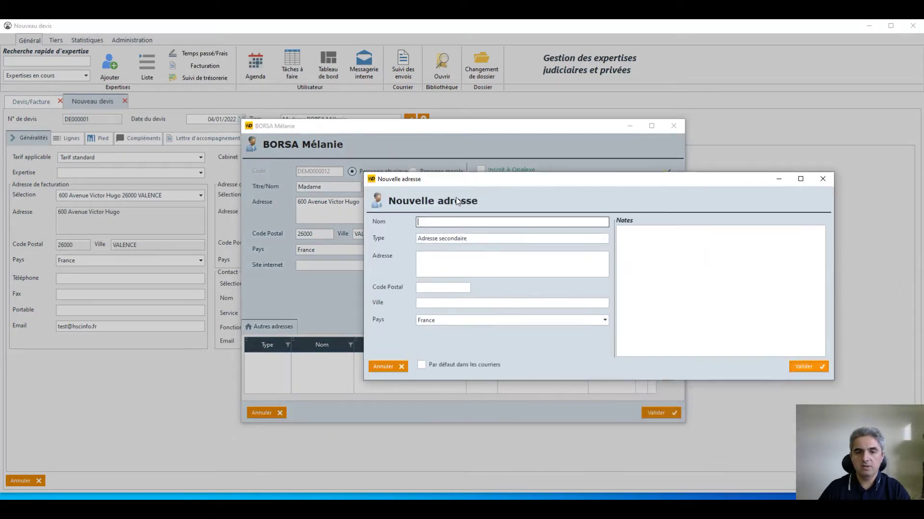
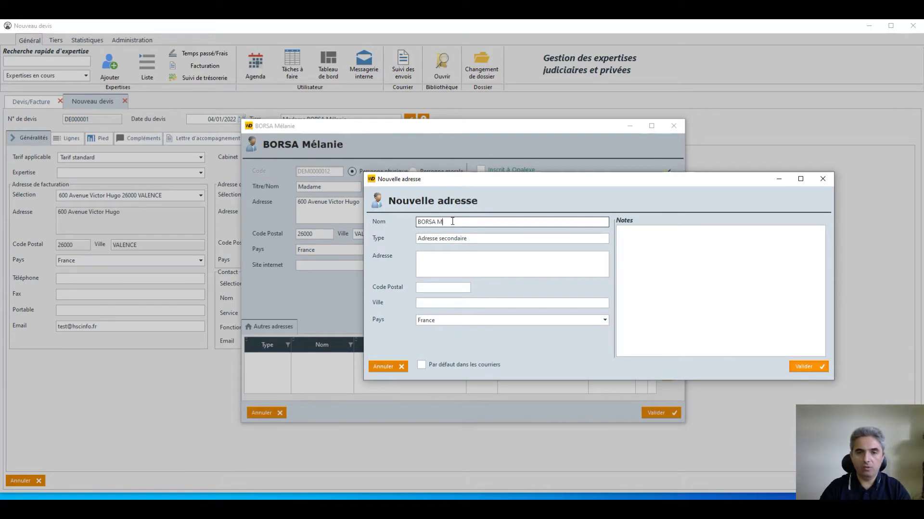
pyautogui.press('Tab')
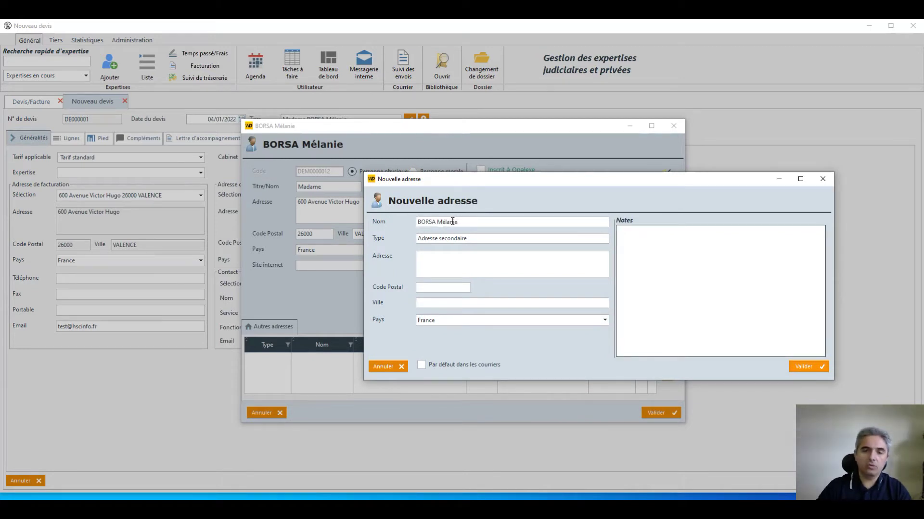
pyautogui.click(461, 237)
pyautogui.write("Lieu de l'expertise")
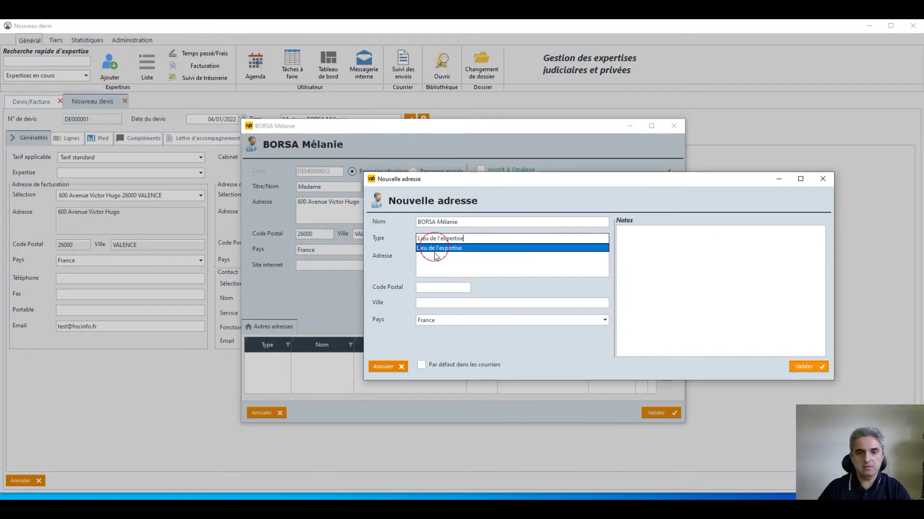
pyautogui.click(435, 247)
# Enter the expertise site's street and postal code in ST LATTIER, then save address and client.
pyautogui.click(436, 264)
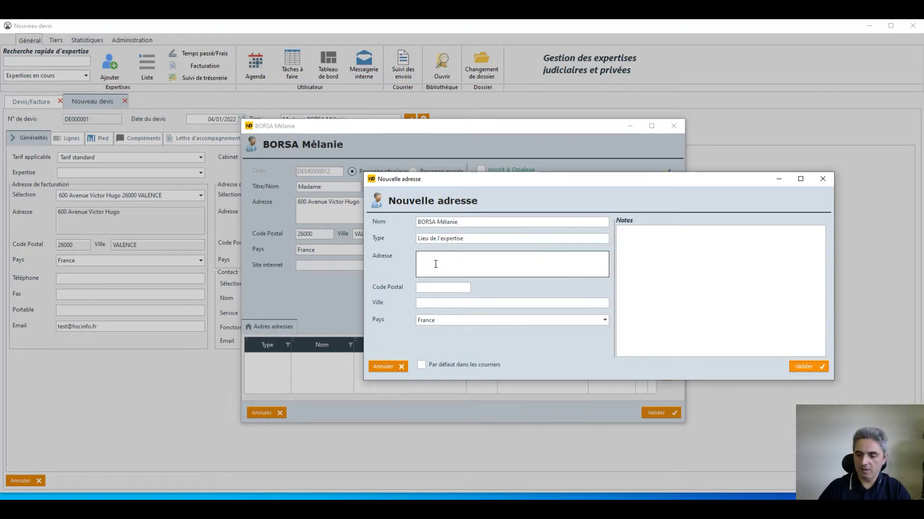
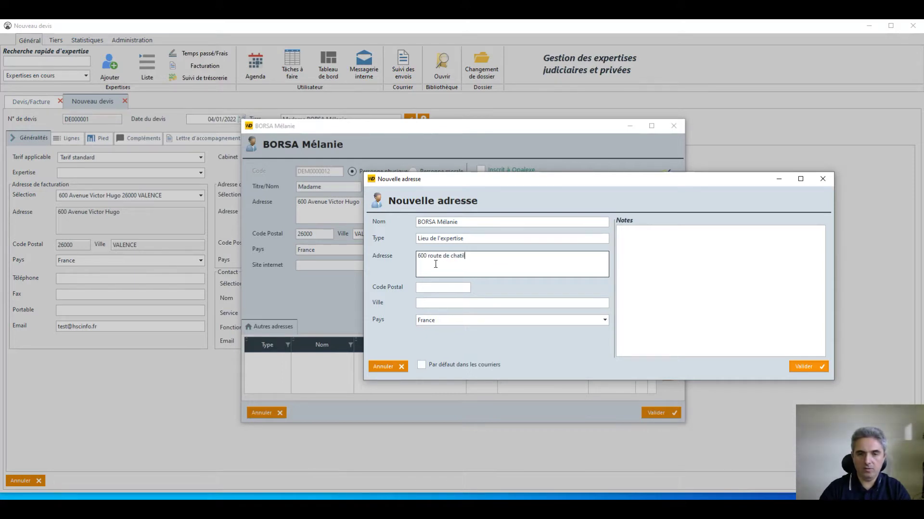
pyautogui.press('Tab')
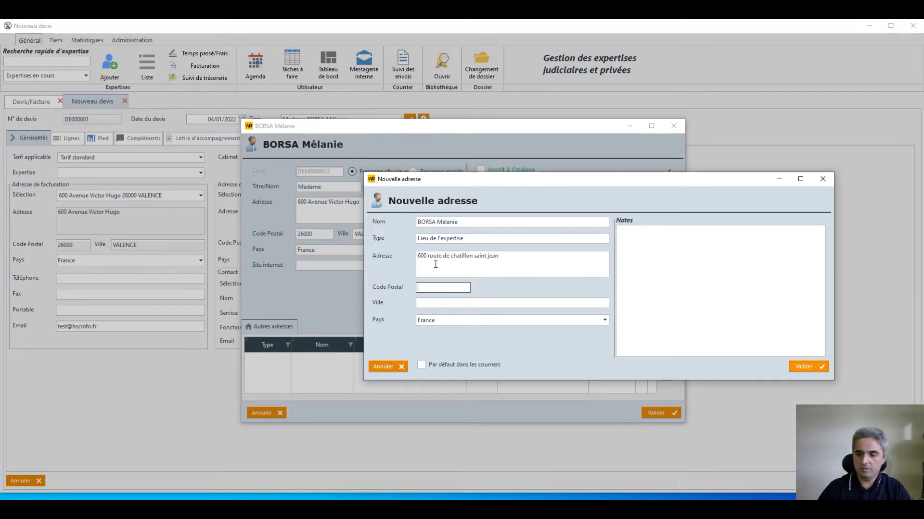
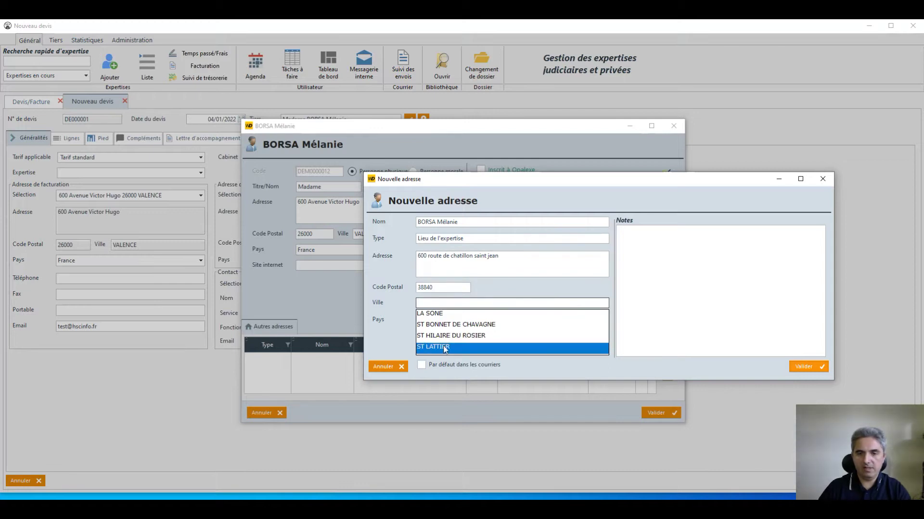
pyautogui.click(462, 348)
pyautogui.click(800, 368)
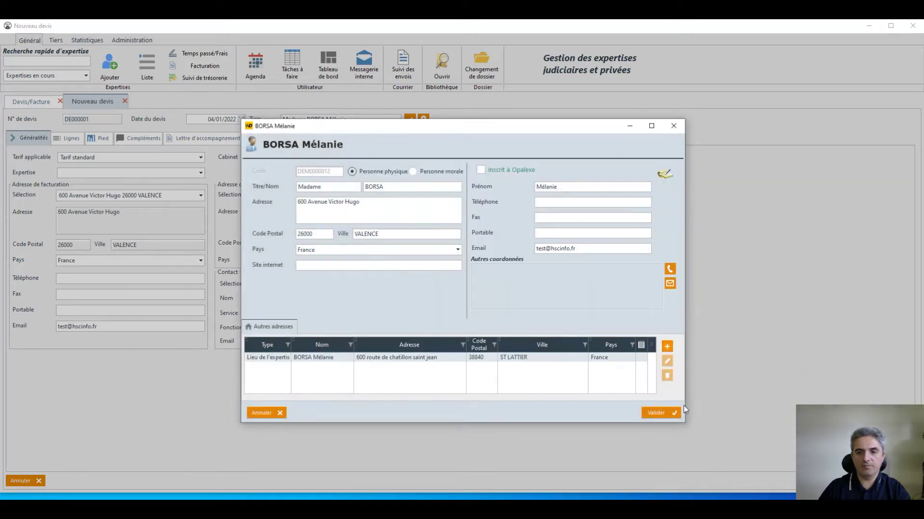
pyautogui.click(660, 413)
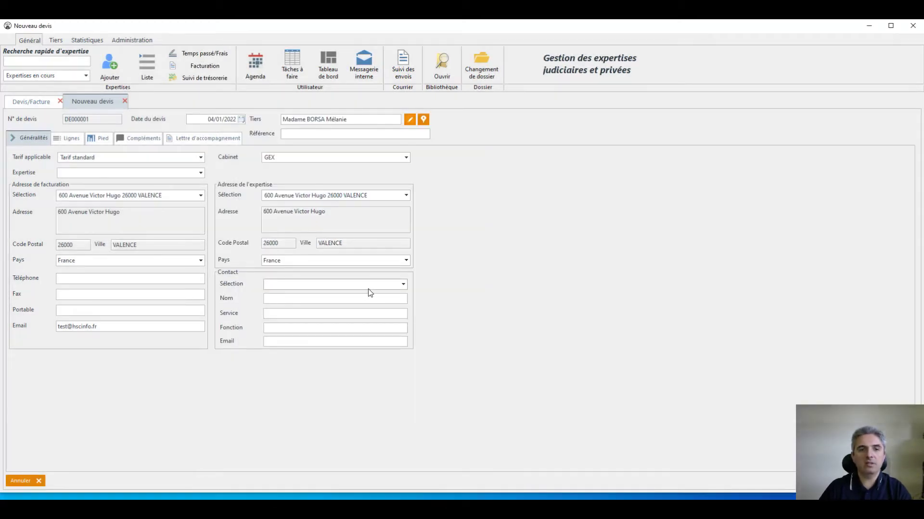
# Keep VALENCE as billing address and choose the ST LATTIER site as expertise address.
pyautogui.click(111, 190)
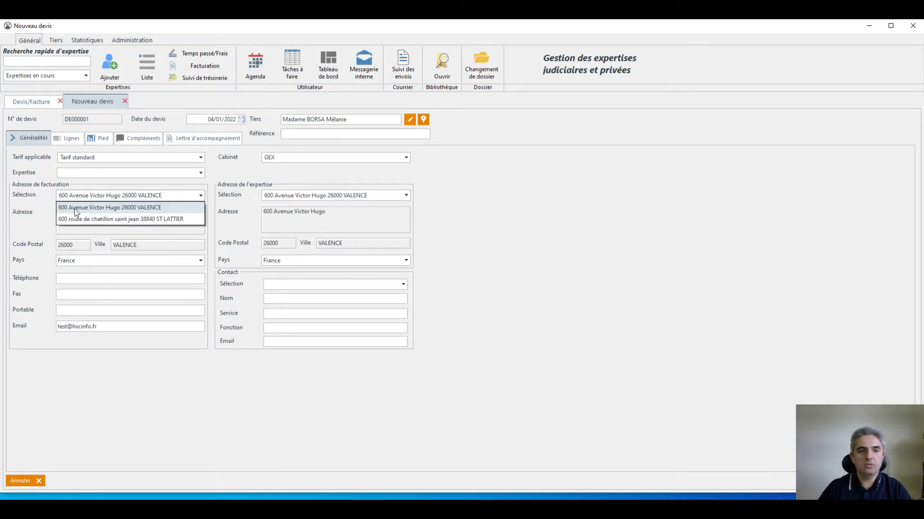
pyautogui.click(93, 208)
pyautogui.click(336, 195)
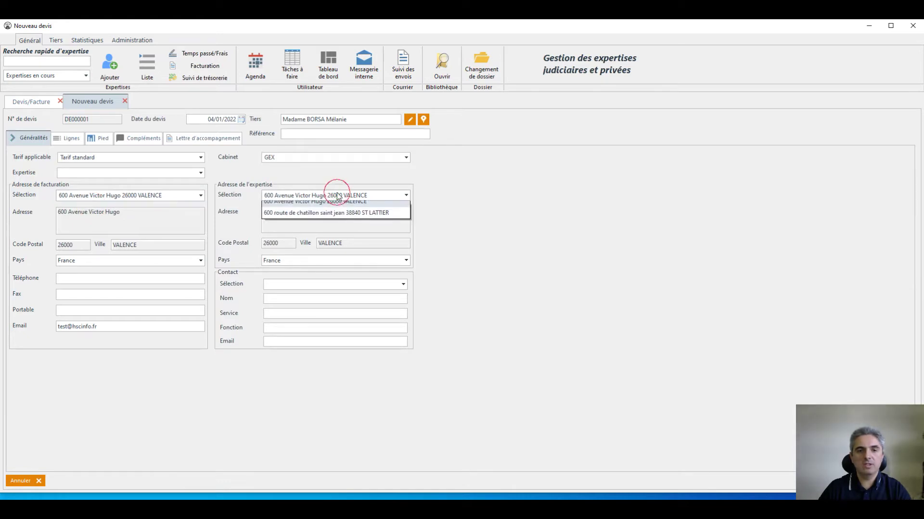
pyautogui.click(359, 221)
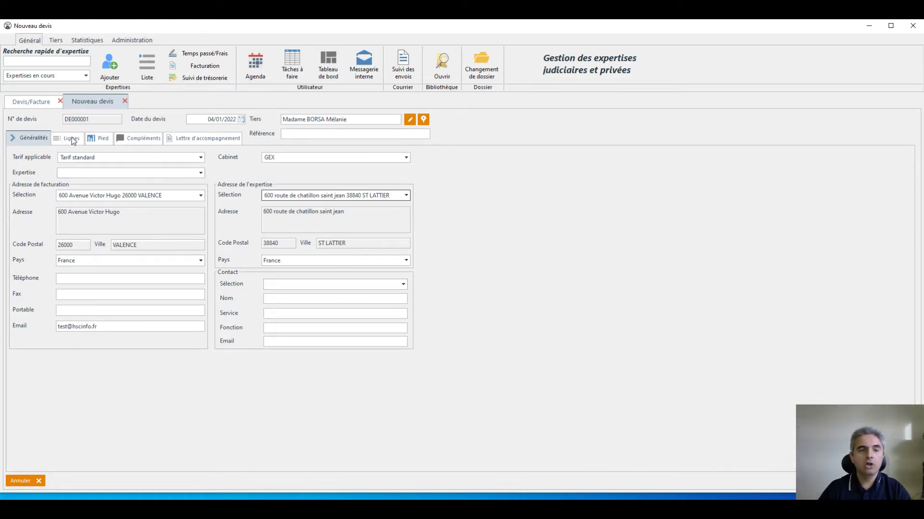
pyautogui.click(73, 141)
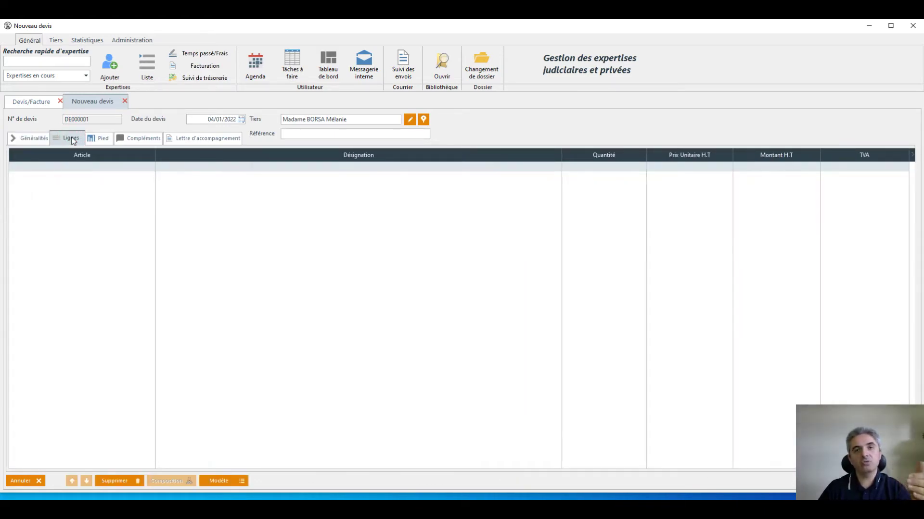
pyautogui.click(96, 137)
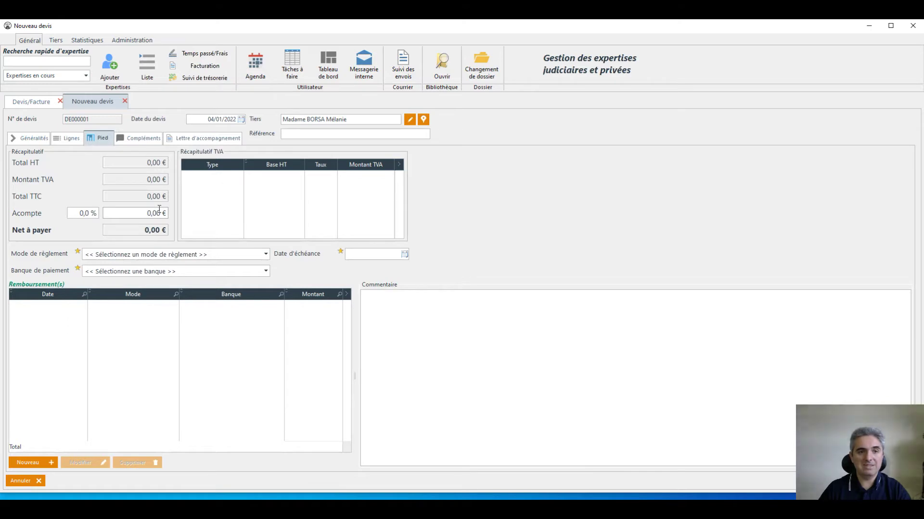
pyautogui.click(150, 141)
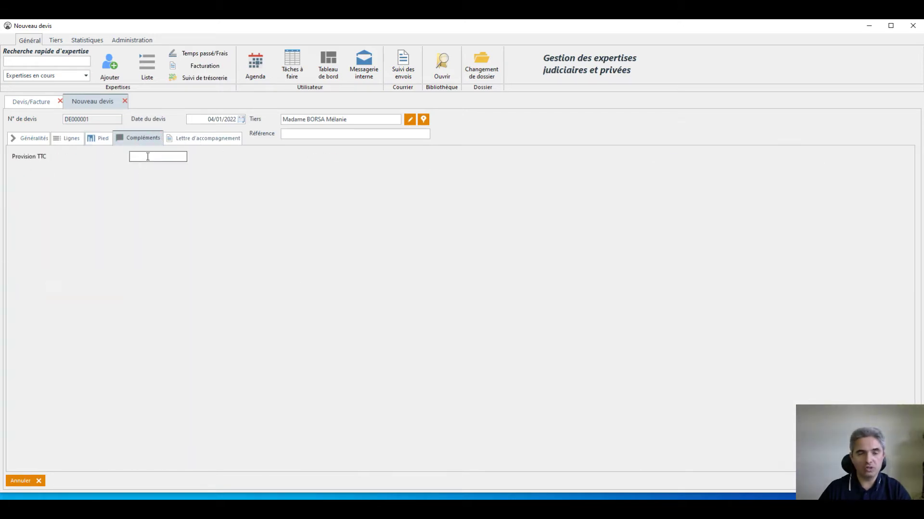
pyautogui.click(201, 139)
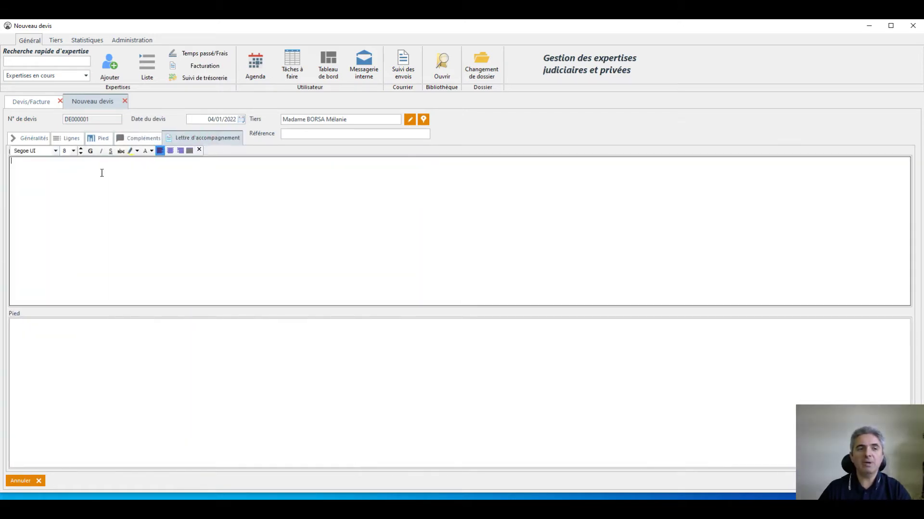
pyautogui.click(152, 366)
pyautogui.click(68, 180)
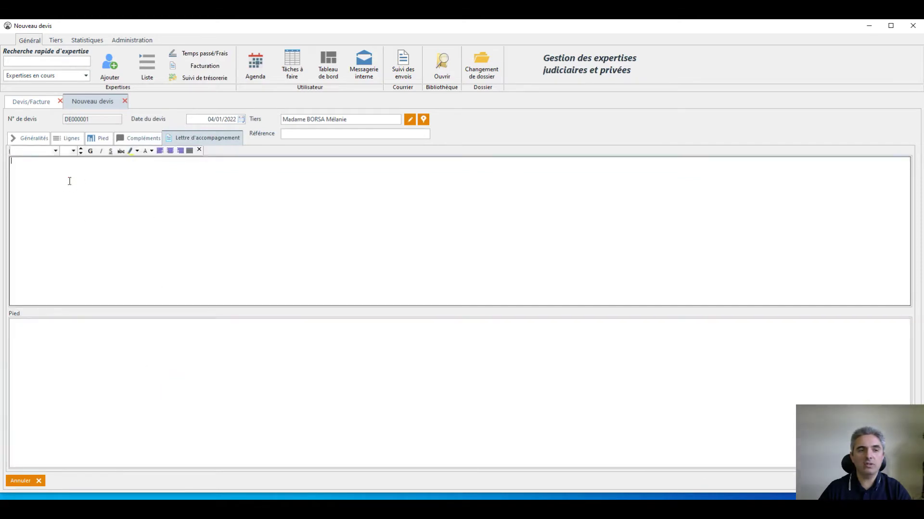
pyautogui.click(56, 359)
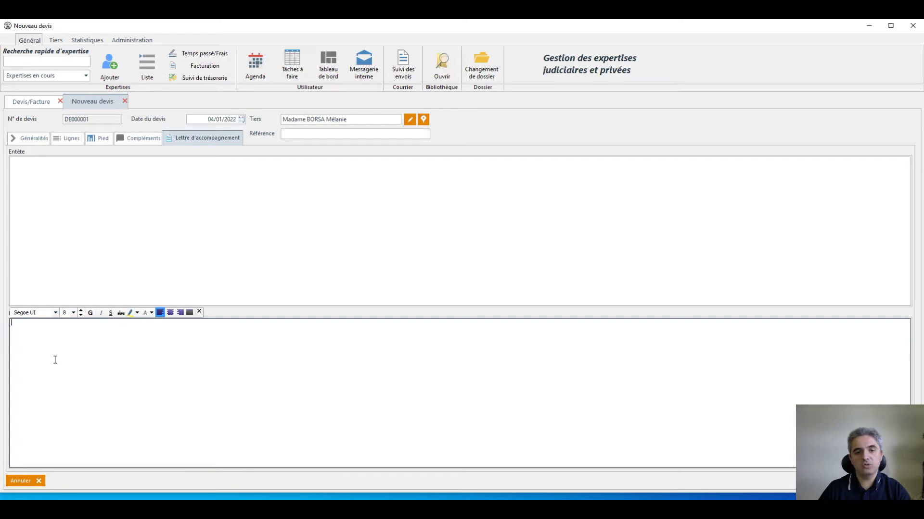
pyautogui.click(96, 139)
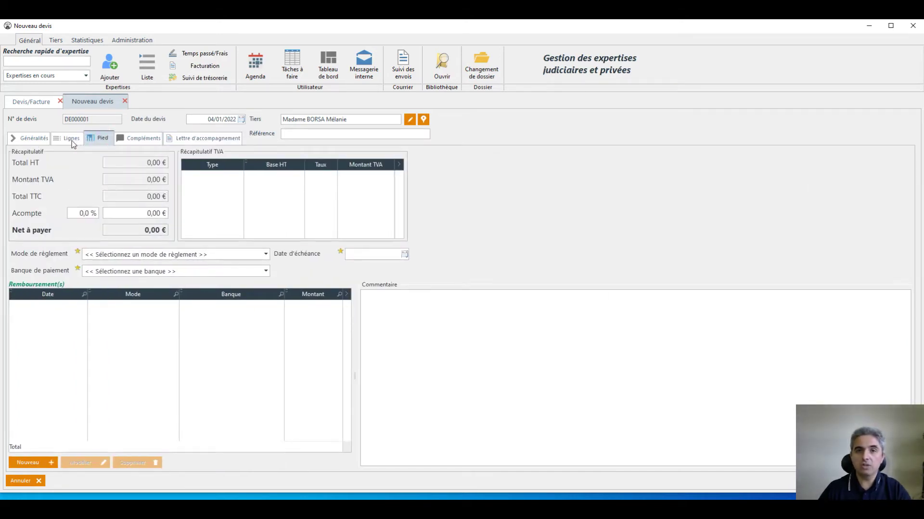
pyautogui.click(70, 139)
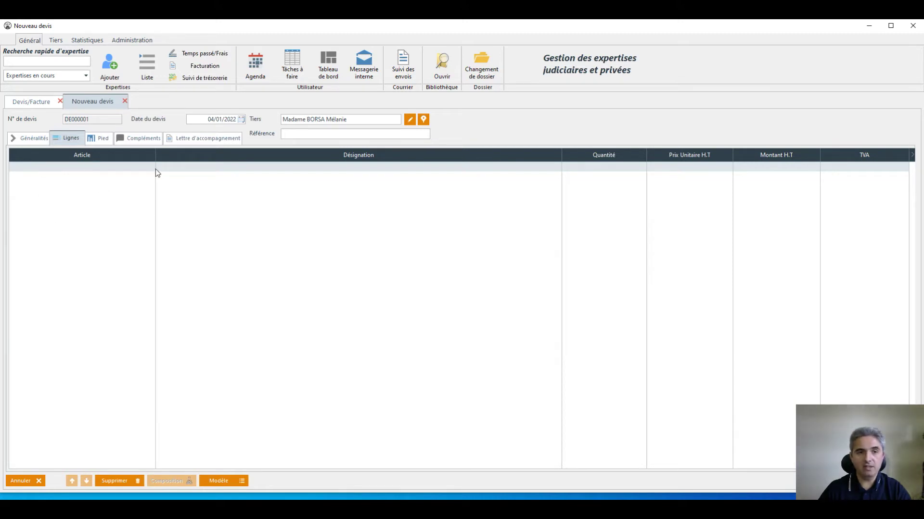
pyautogui.click(189, 139)
pyautogui.click(83, 329)
pyautogui.click(82, 242)
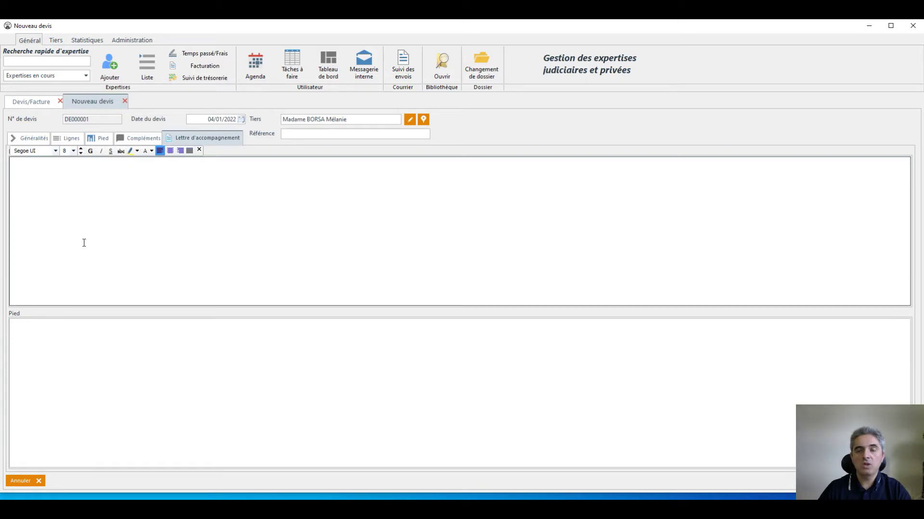
pyautogui.click(81, 139)
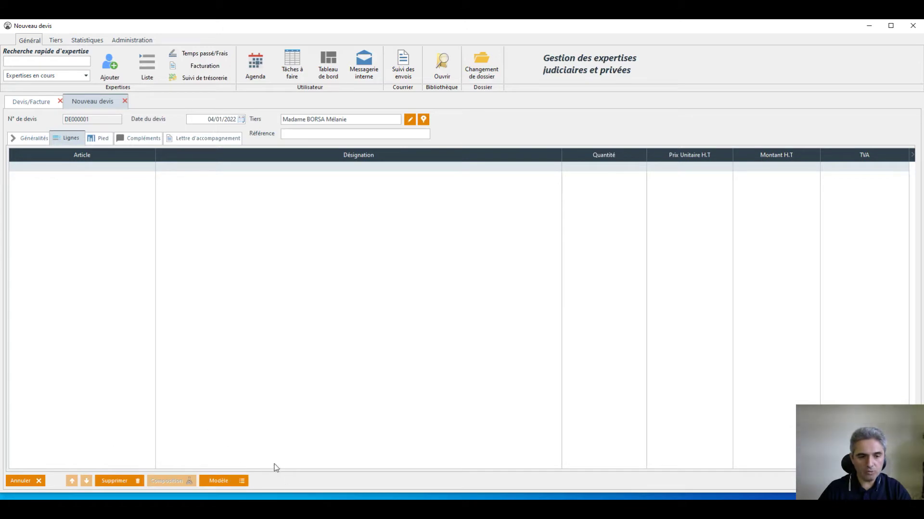
# Apply the Expertise privée line template, adding the two Forfait lines and the accompanying letter.
pyautogui.click(237, 483)
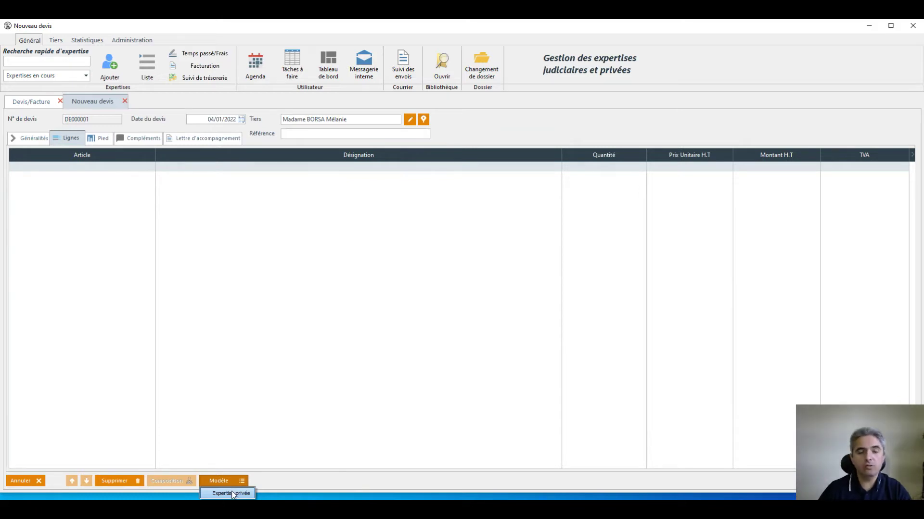
pyautogui.click(231, 494)
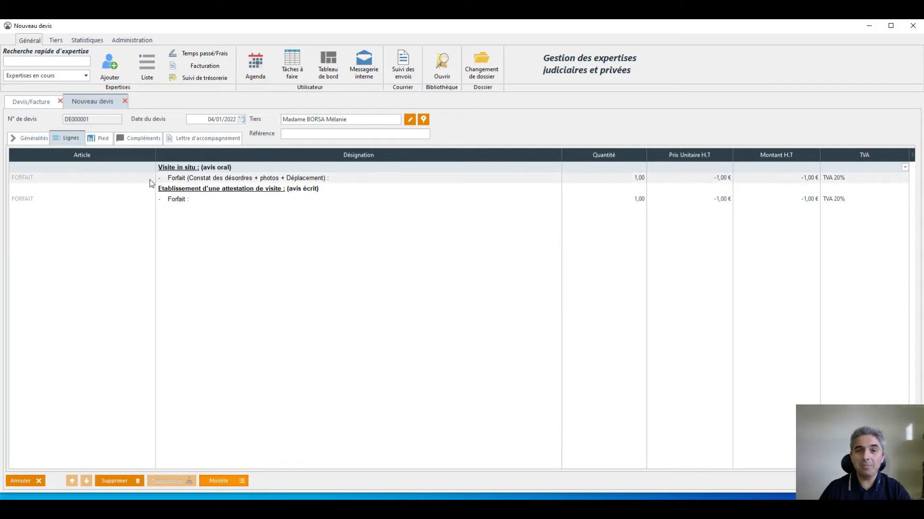
pyautogui.click(198, 138)
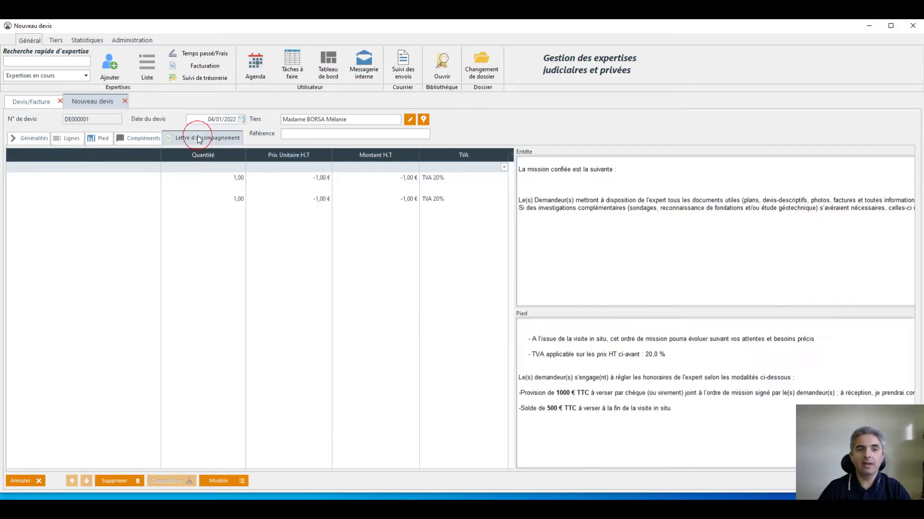
# Check the template's accompanying-letter header text in the Entête editor.
pyautogui.click(168, 229)
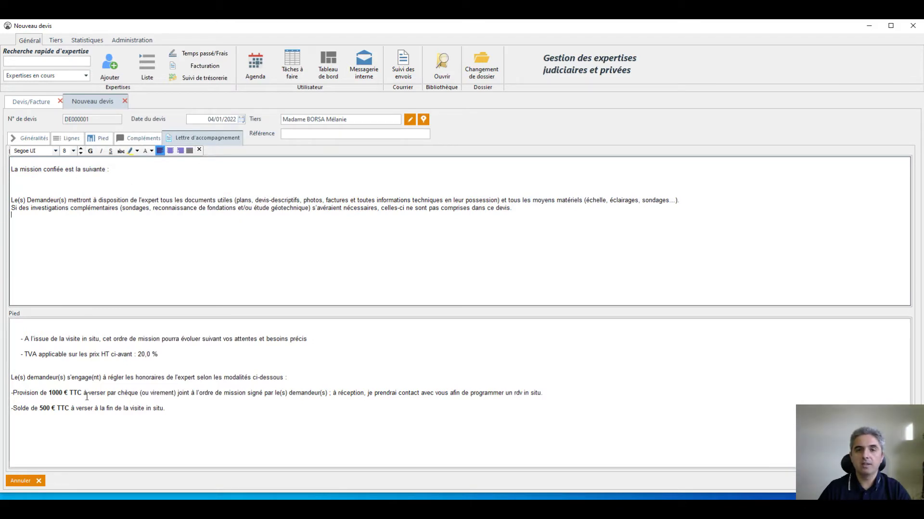
pyautogui.click(98, 180)
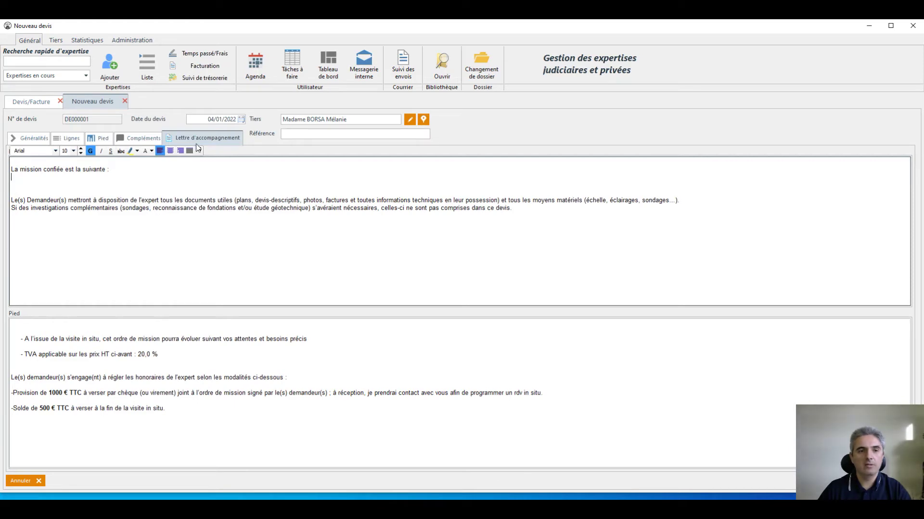
pyautogui.click(199, 150)
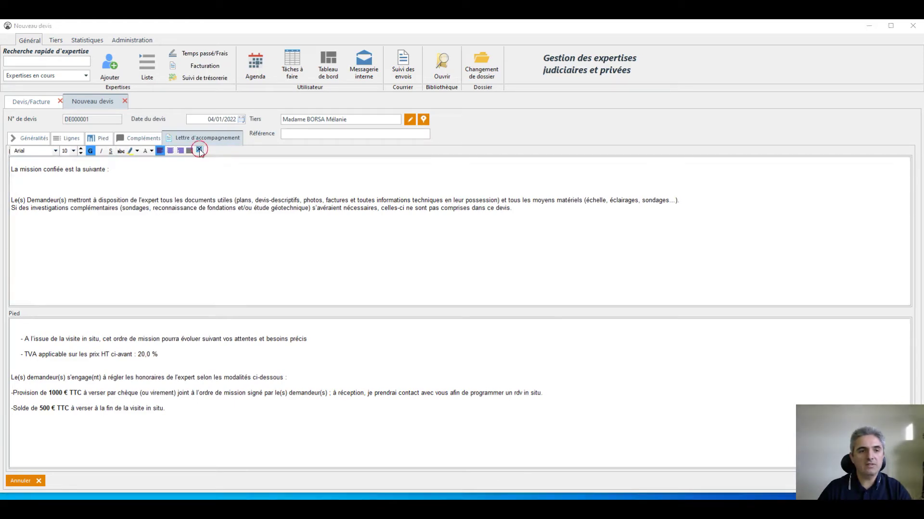
pyautogui.click(70, 140)
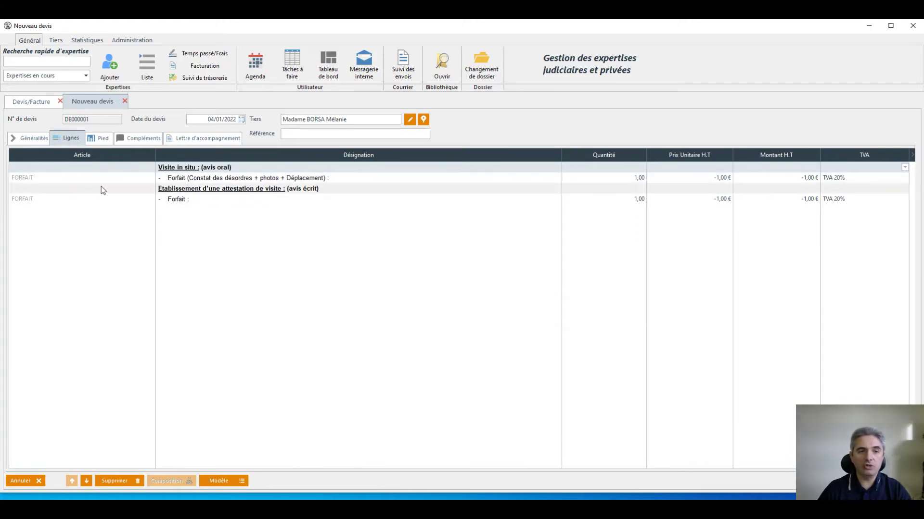
# Price both Forfait lines at a unit price of 1 000,00 €.
pyautogui.click(199, 180)
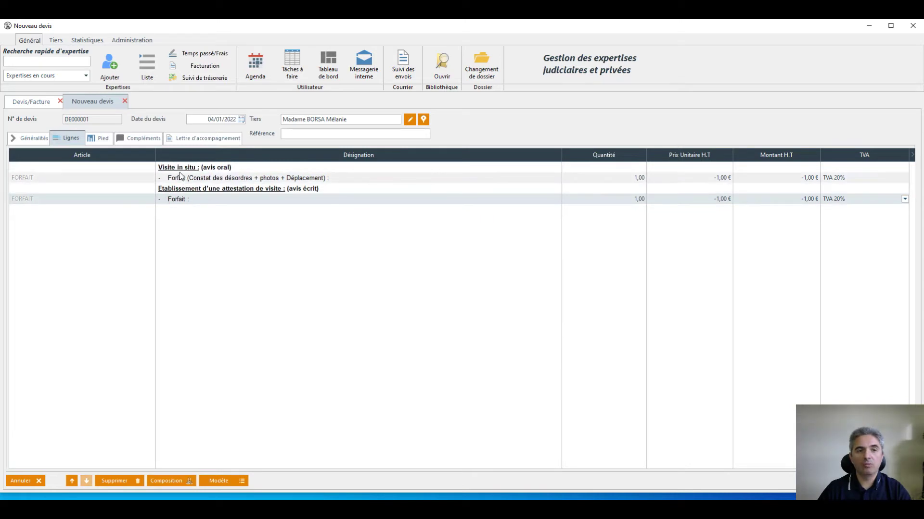
pyautogui.click(179, 201)
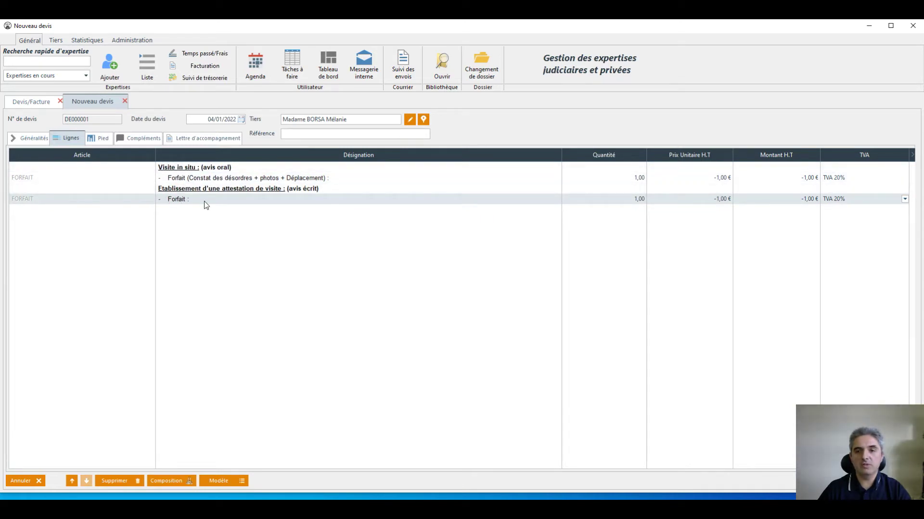
pyautogui.click(620, 179)
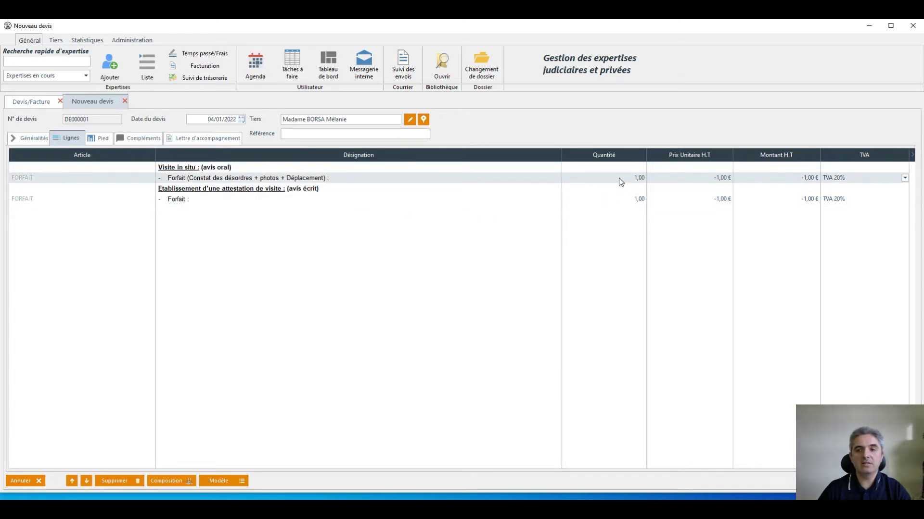
pyautogui.click(709, 178)
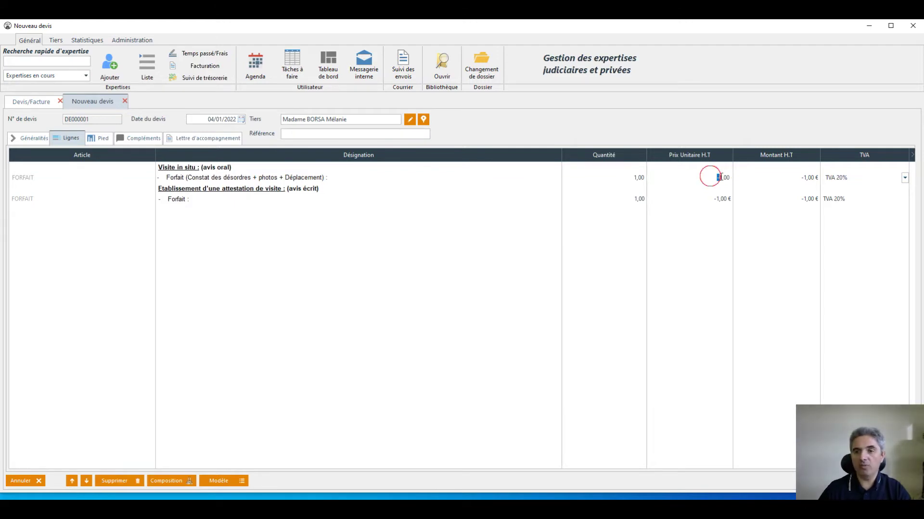
pyautogui.write('1000')
pyautogui.click(723, 199)
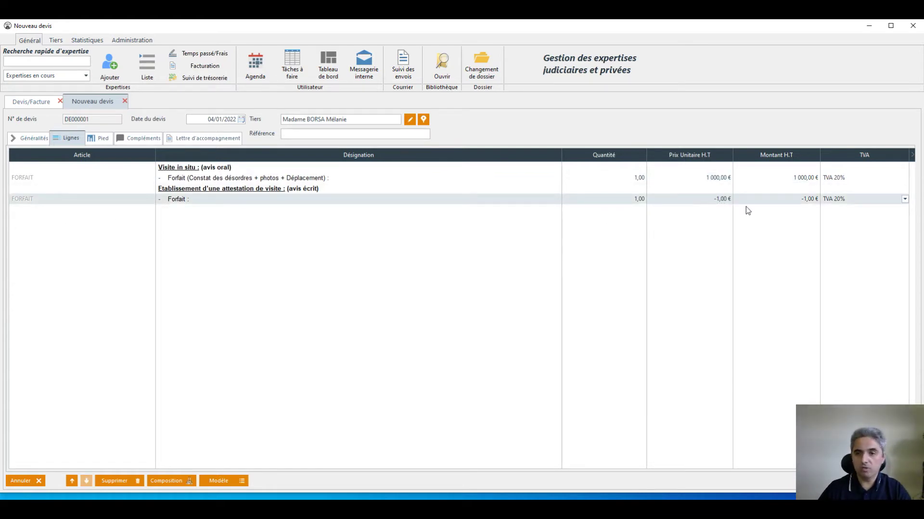
pyautogui.click(705, 201)
pyautogui.write('1000')
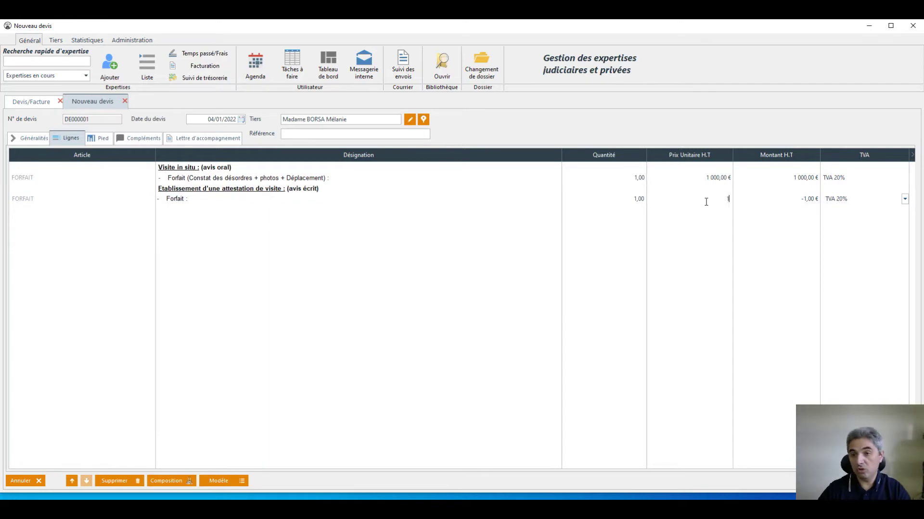
pyautogui.click(80, 209)
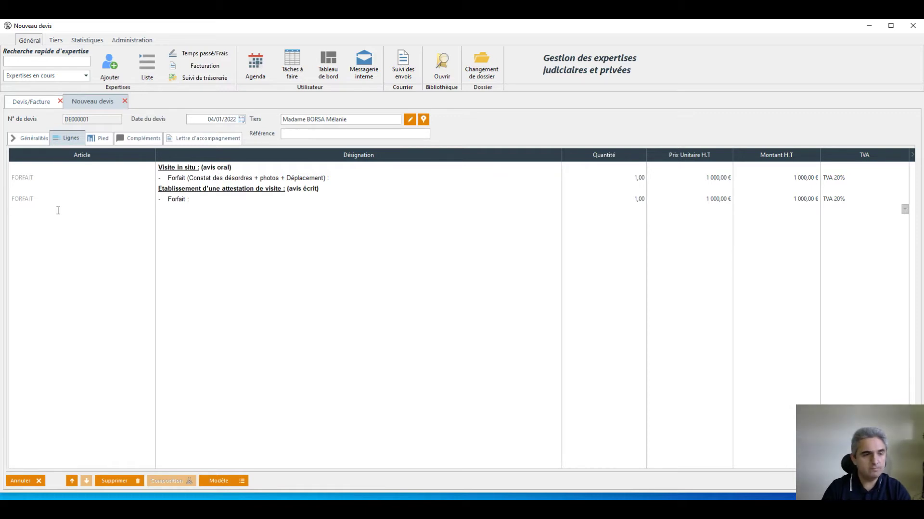
# Add a KM line, Déplacement - Indemnité kilométrique, at 0,50 € per km.
pyautogui.write('KM')
pyautogui.press('Tab')
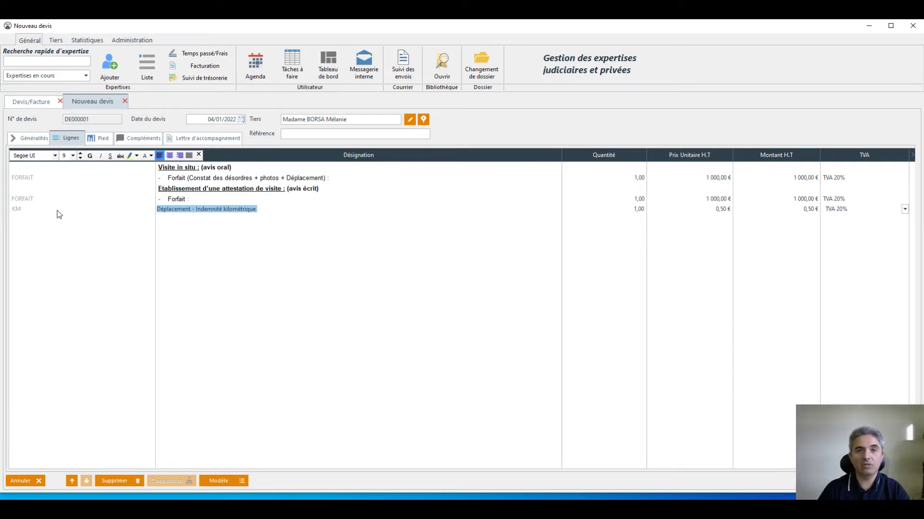
pyautogui.click(624, 206)
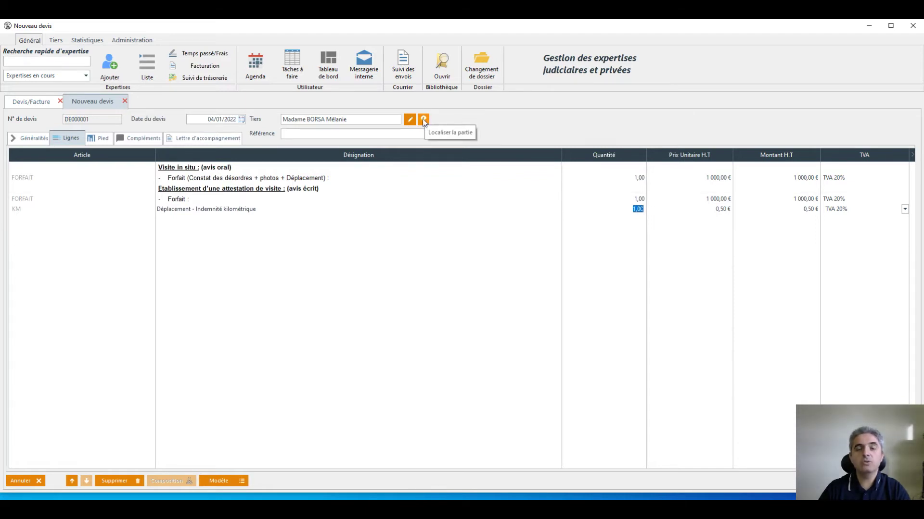
pyautogui.click(424, 120)
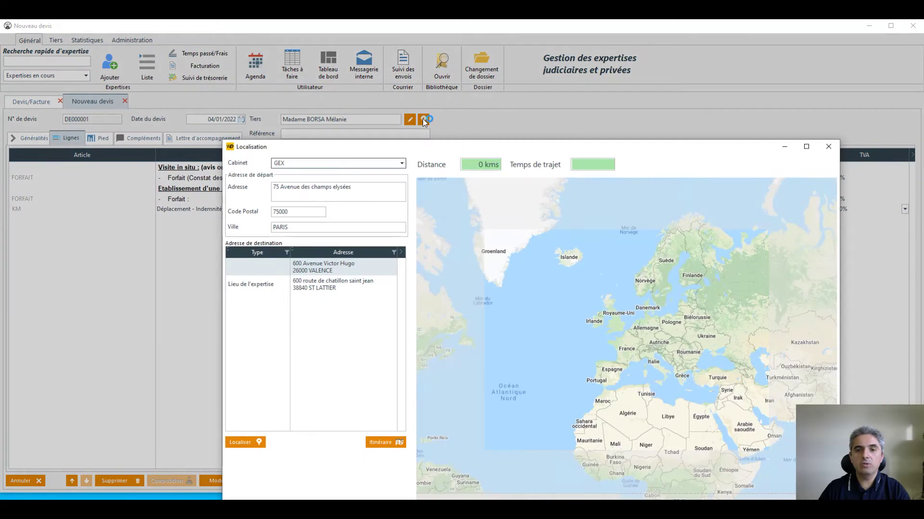
pyautogui.click(300, 289)
pyautogui.click(391, 442)
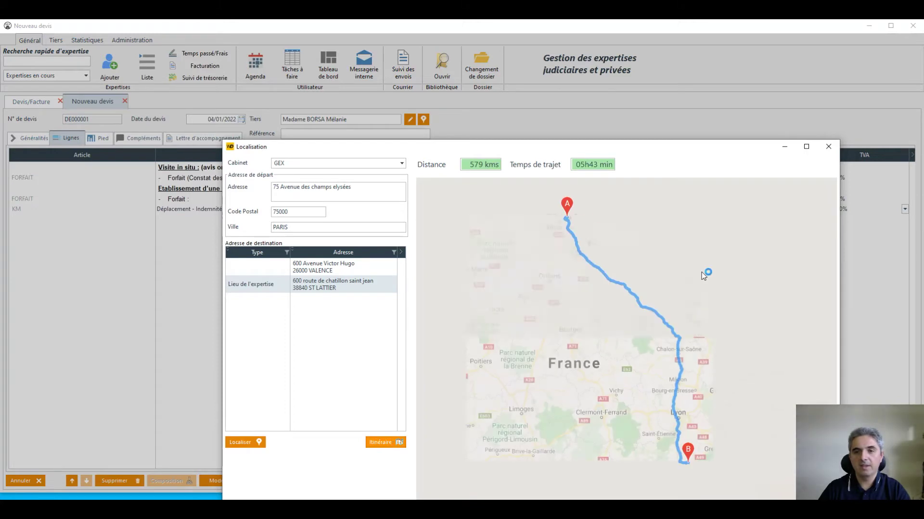
pyautogui.moveTo(626, 148); pyautogui.dragTo(521, 104)
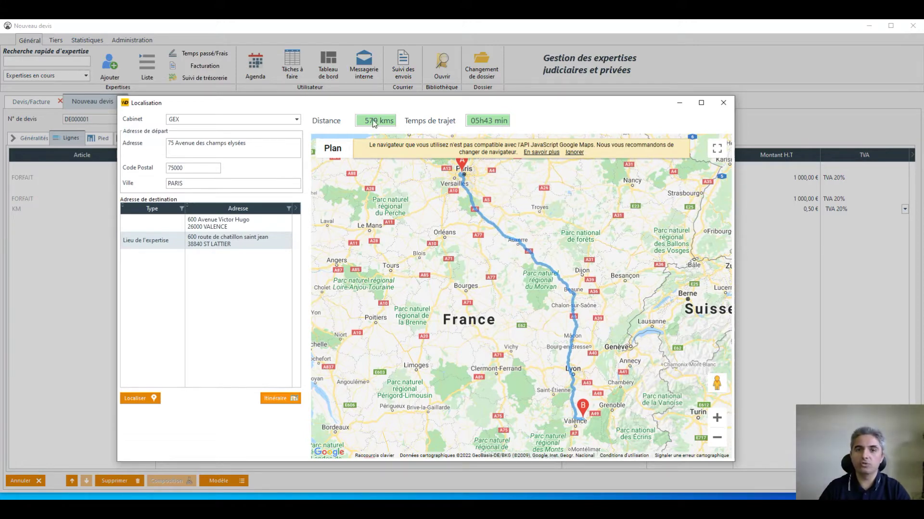
pyautogui.click(723, 105)
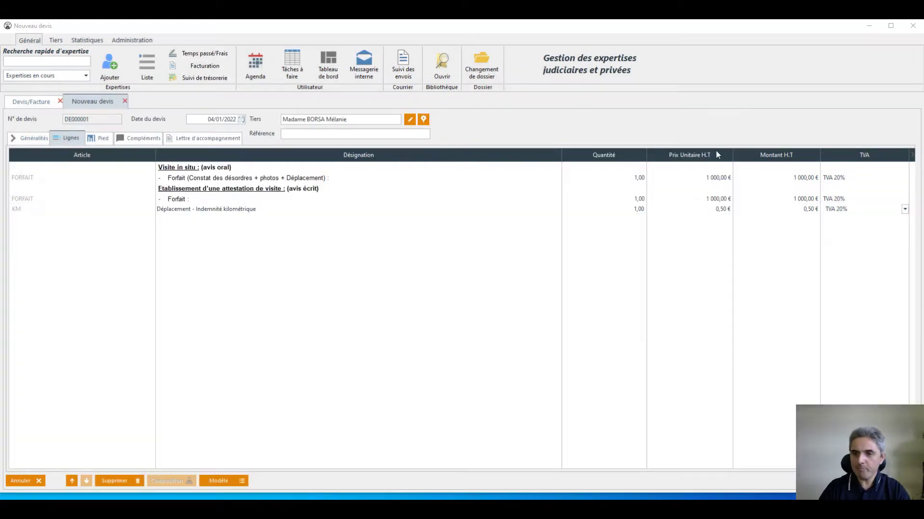
# Set the mileage line's quantity to 579 km, keeping the 0,50 € rate.
pyautogui.click(632, 208)
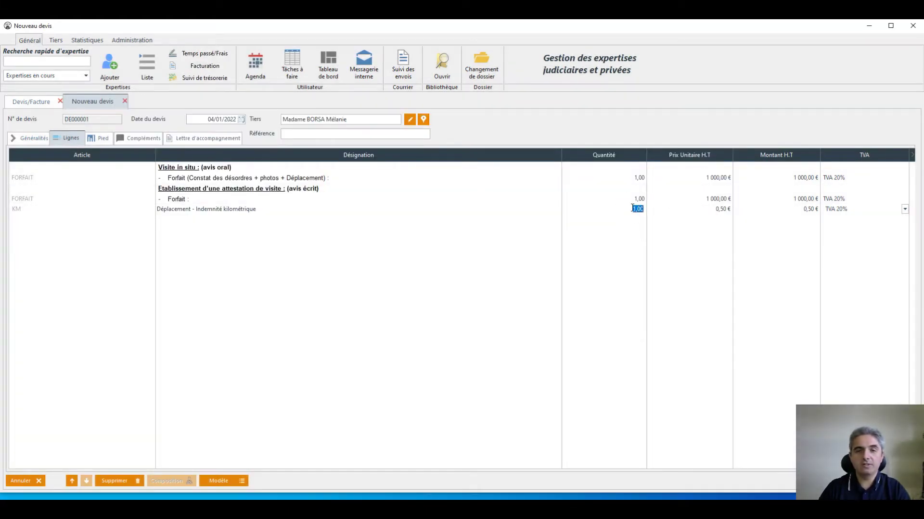
pyautogui.write('579')
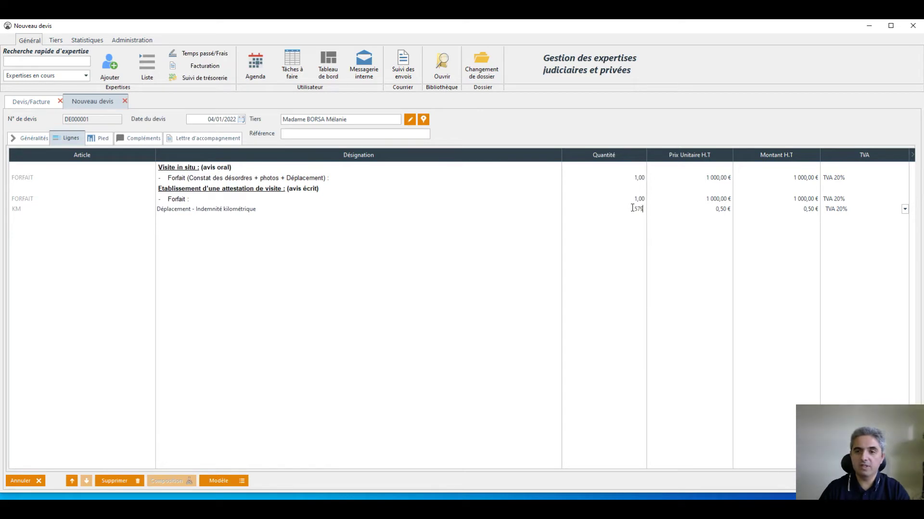
pyautogui.click(720, 207)
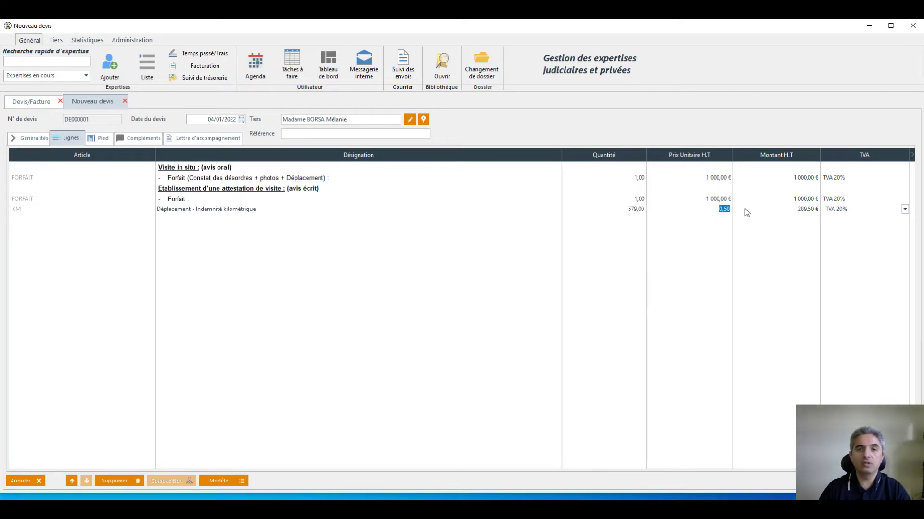
pyautogui.click(625, 210)
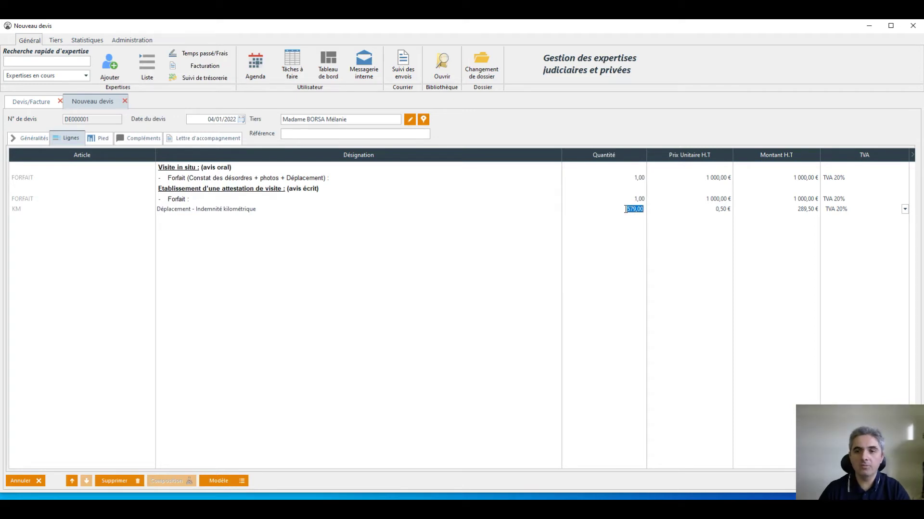
# Add a Temps de transport line with quantity 10 at 90,00 € unit price.
pyautogui.click(83, 219)
pyautogui.click(73, 219)
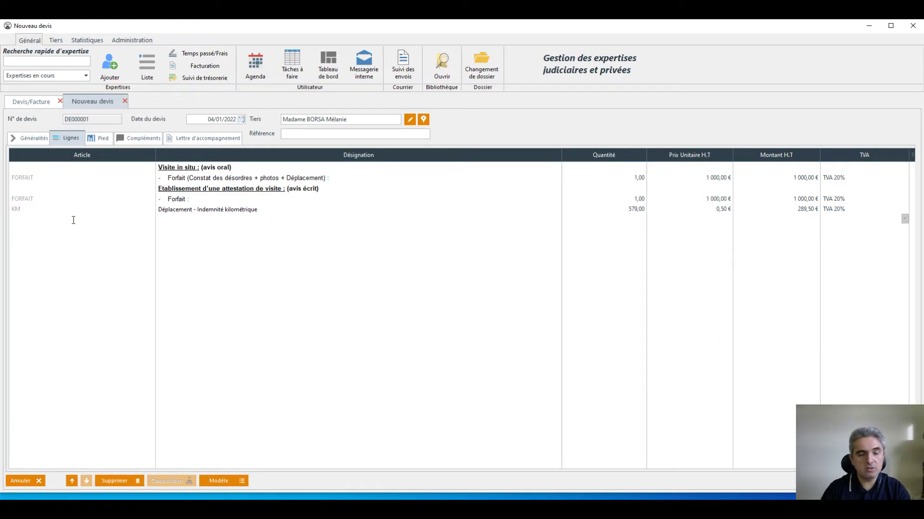
pyautogui.write('TEMPS')
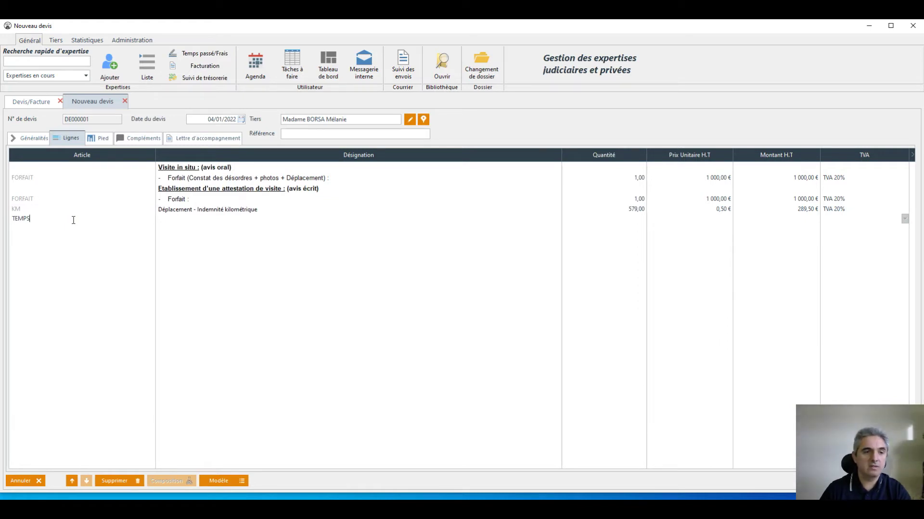
pyautogui.press('Return')
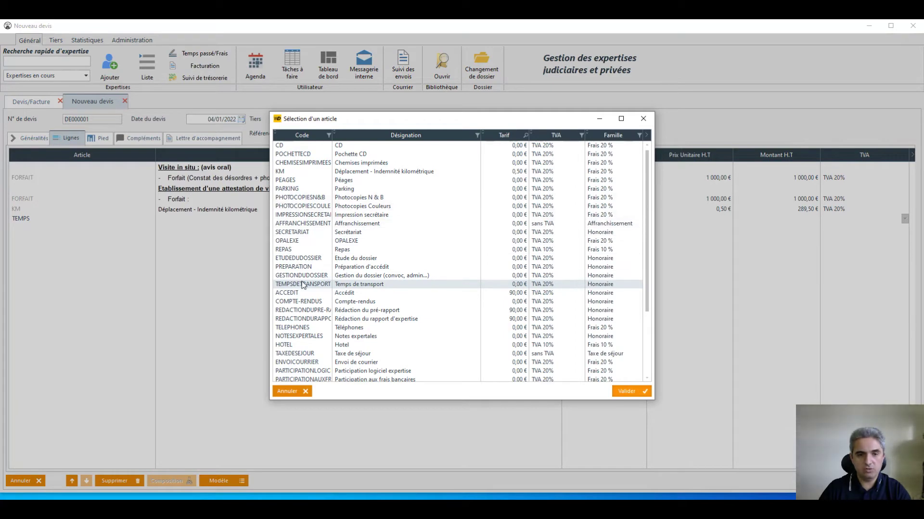
pyautogui.doubleClick(362, 287)
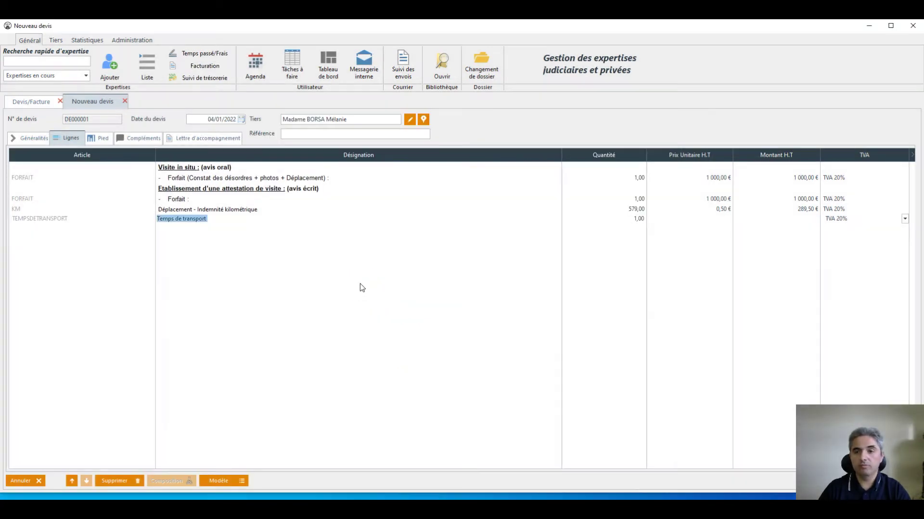
pyautogui.press('Tab')
pyautogui.press('Tab')
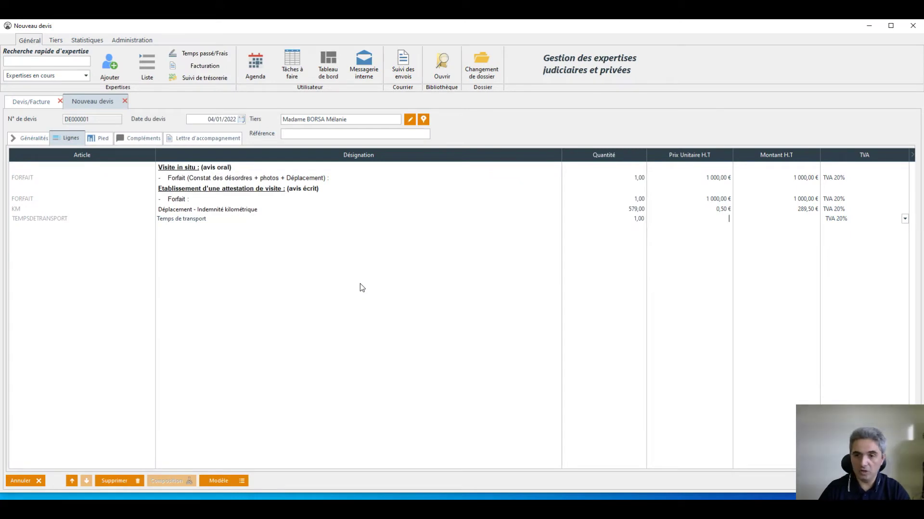
pyautogui.hotkey('shift', 'Tab')
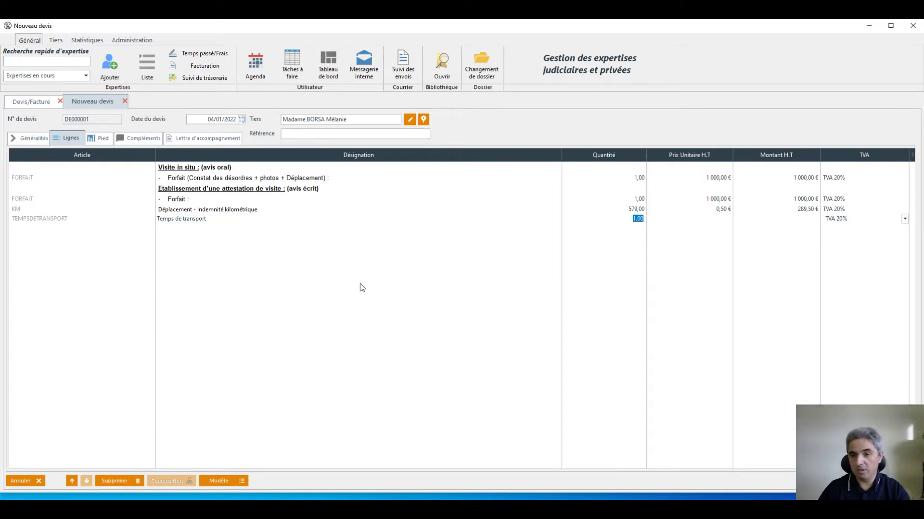
pyautogui.write('10')
pyautogui.press('Tab')
pyautogui.write('90')
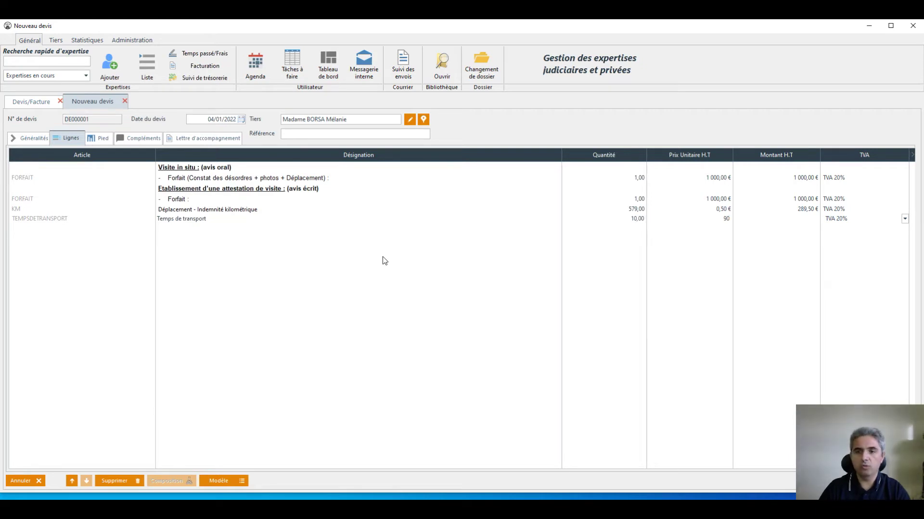
pyautogui.click(389, 250)
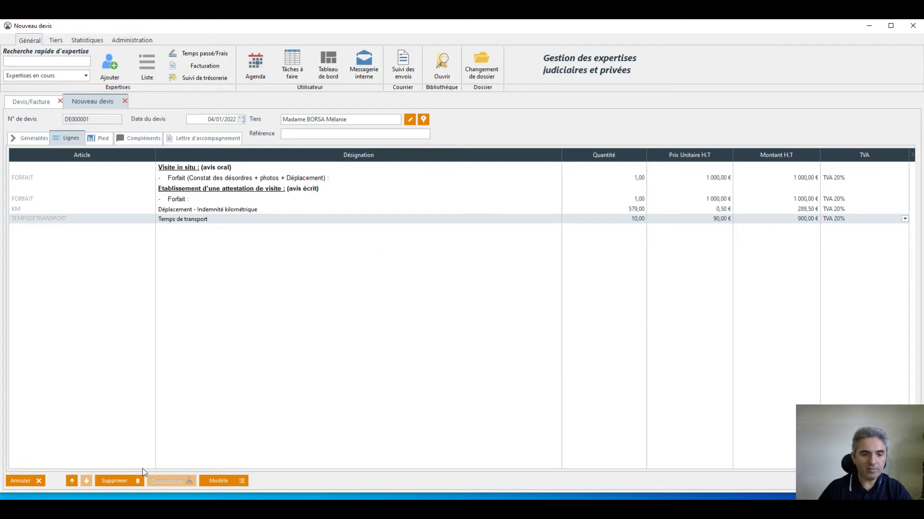
# Delete the TEMPSDETRANSPORT and KM lines, then open the first Forfait line's composition.
pyautogui.click(129, 480)
pyautogui.click(189, 210)
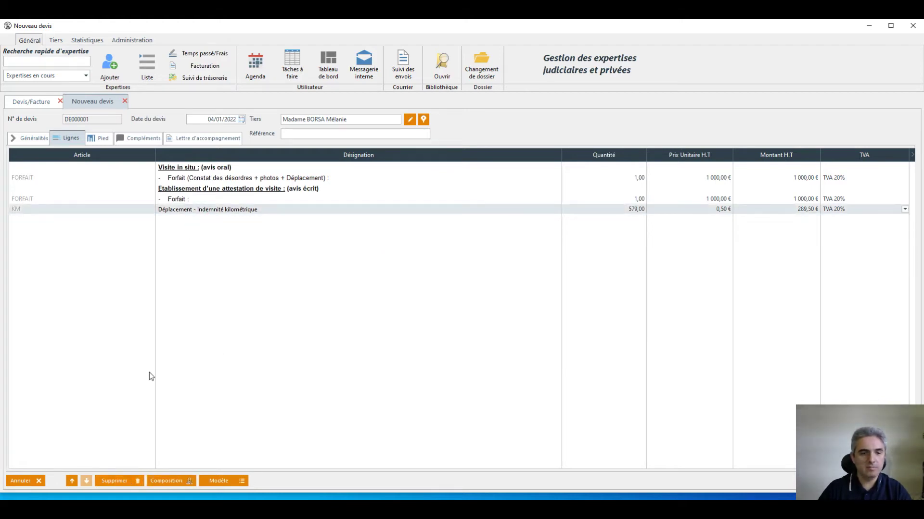
pyautogui.click(129, 479)
pyautogui.click(124, 176)
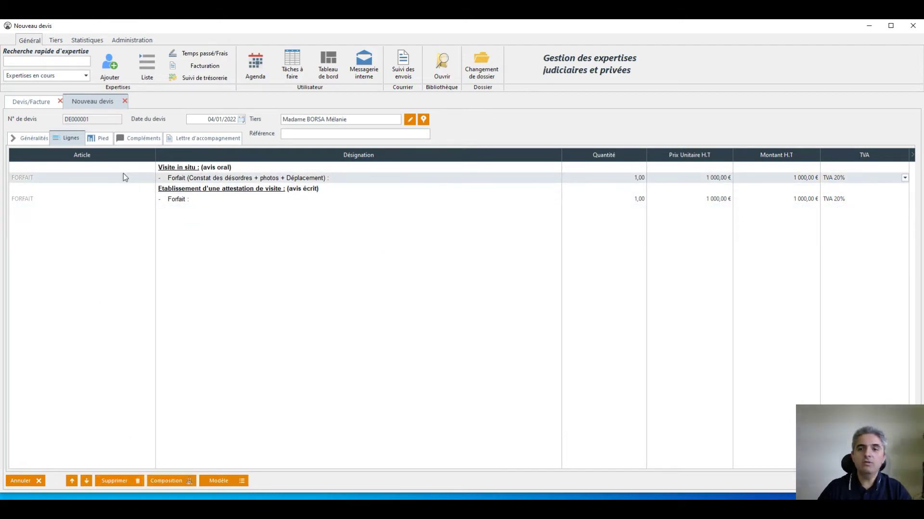
pyautogui.click(173, 481)
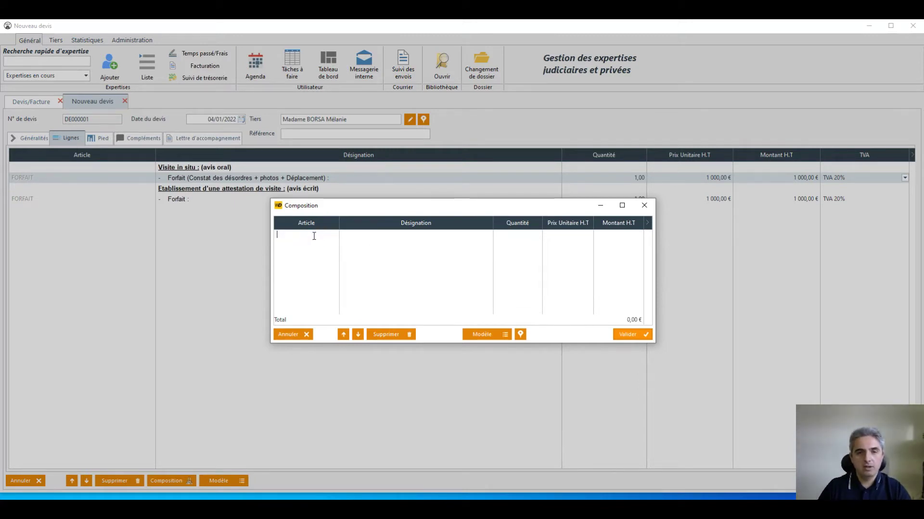
# Add a KM mileage component with a quantity of 574.
pyautogui.click(292, 236)
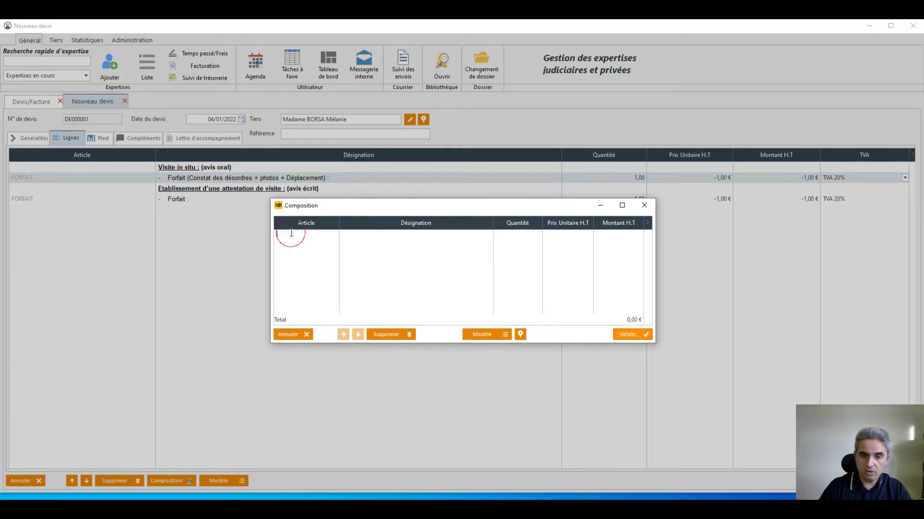
pyautogui.write('KM')
pyautogui.press('Tab')
pyautogui.press('Tab')
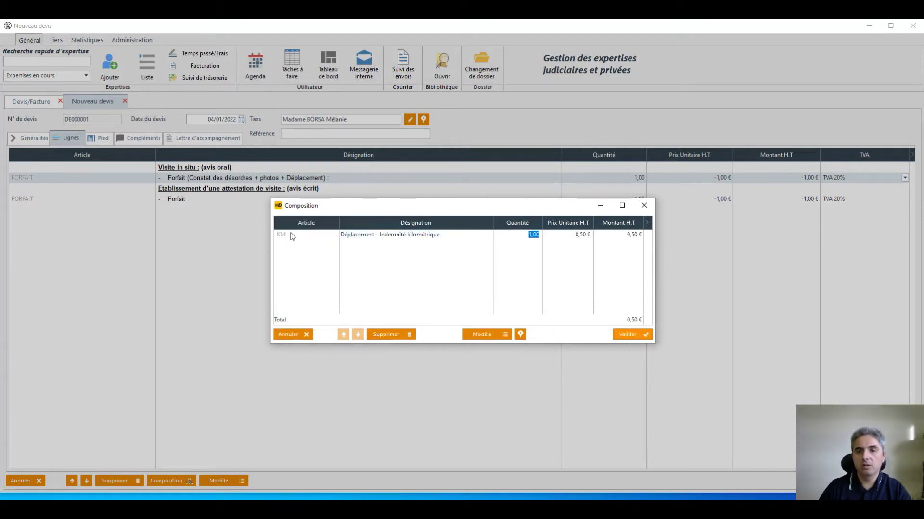
pyautogui.write('570')
pyautogui.press('BackSpace')
pyautogui.write('4')
pyautogui.click(359, 260)
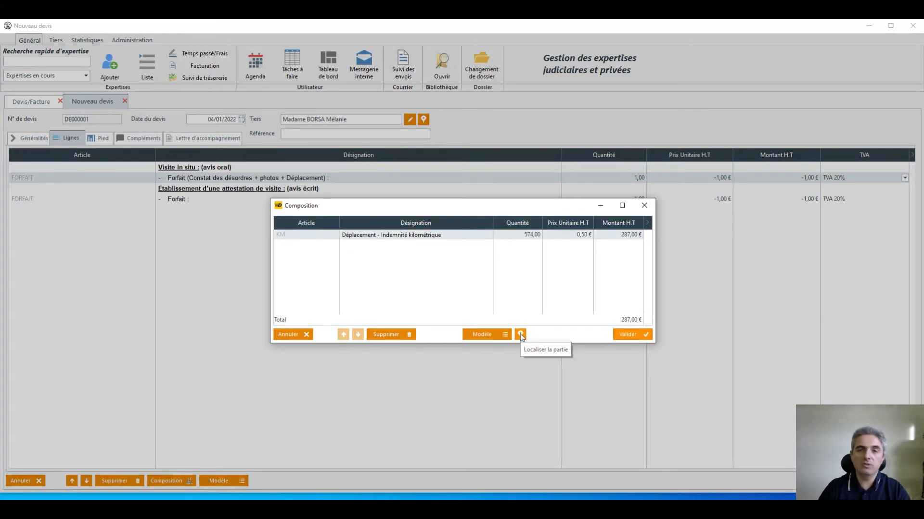
# Add a TEMPSDETRANSPORT component of 5 hours at 90 €.
pyautogui.click(294, 244)
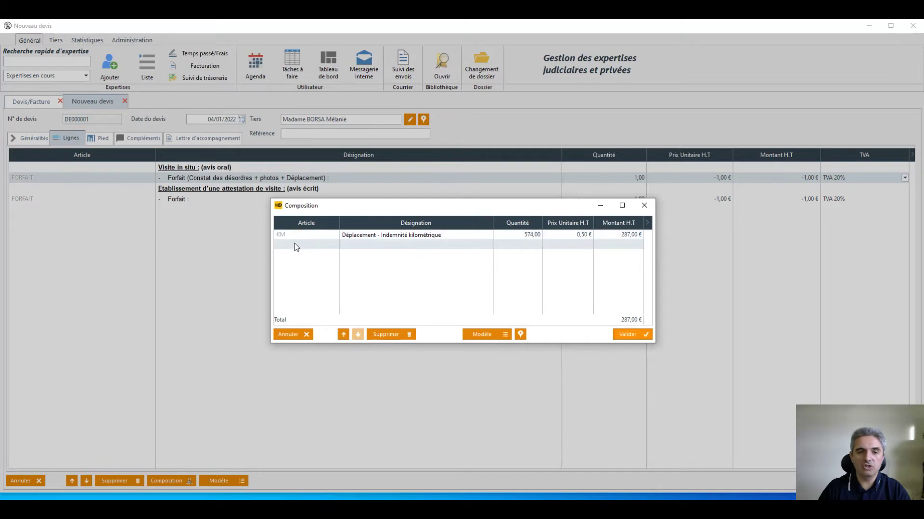
pyautogui.write('TEMP')
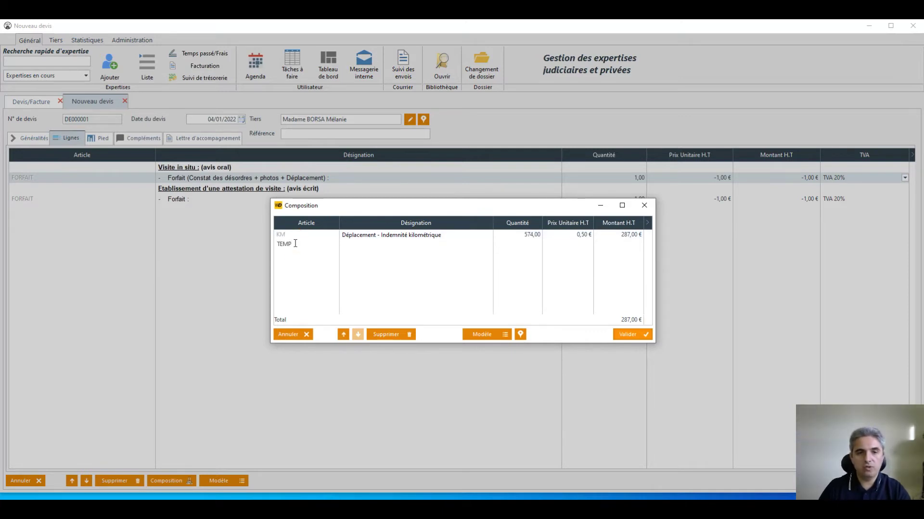
pyautogui.press('Return')
pyautogui.doubleClick(308, 299)
pyautogui.press('Return')
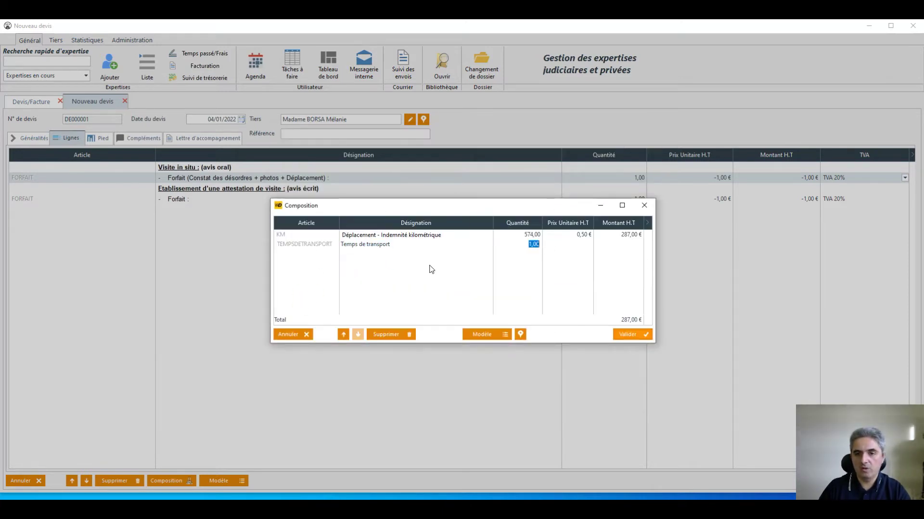
pyautogui.write('5')
pyautogui.press('Return')
pyautogui.write('90')
pyautogui.press('Return')
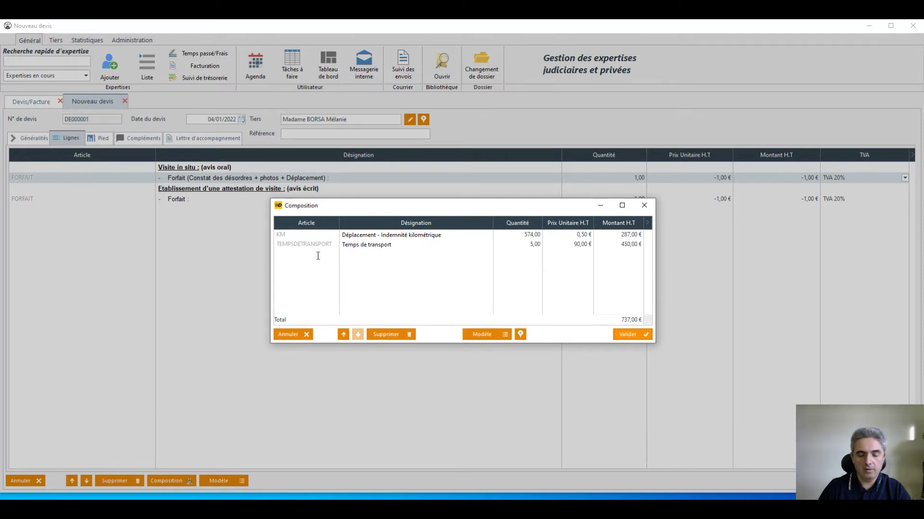
# Add 2 ACCEDIT units and validate the breakdown, bringing the Forfait to 917,00 €.
pyautogui.write('accedit')
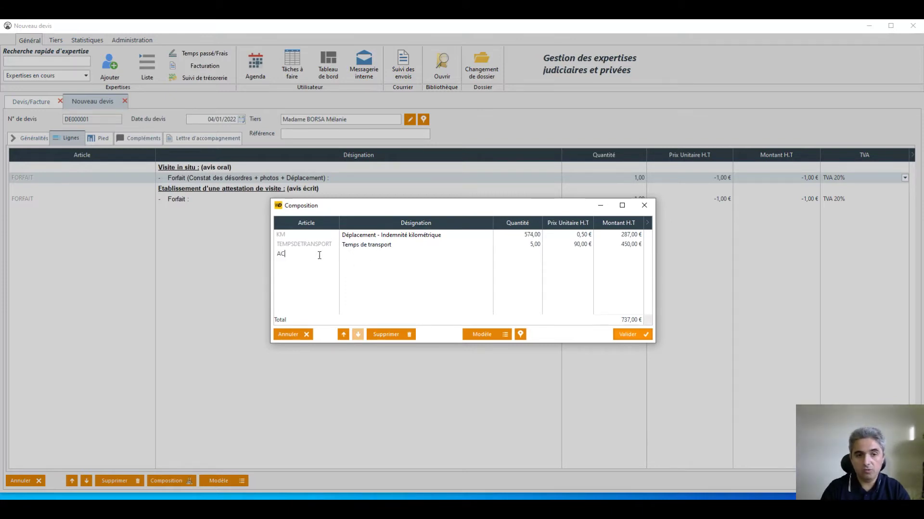
pyautogui.press('Return')
pyautogui.press('Return')
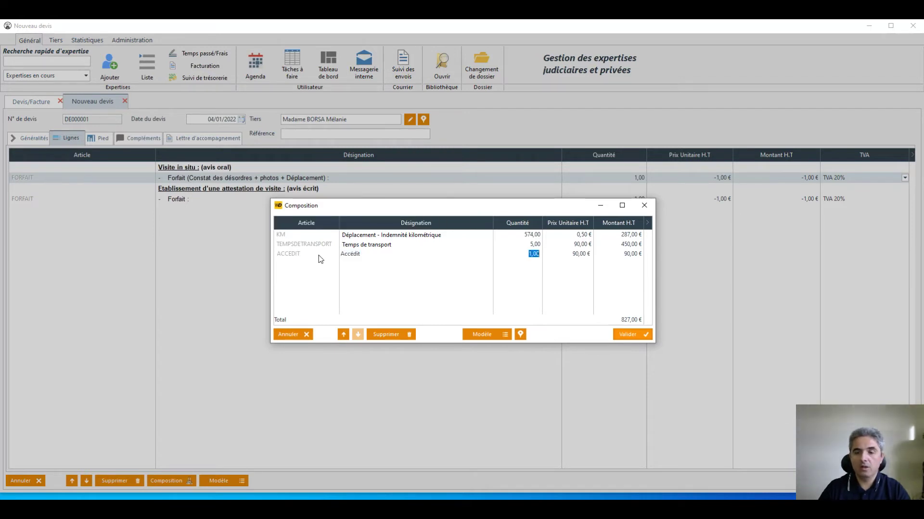
pyautogui.write('2')
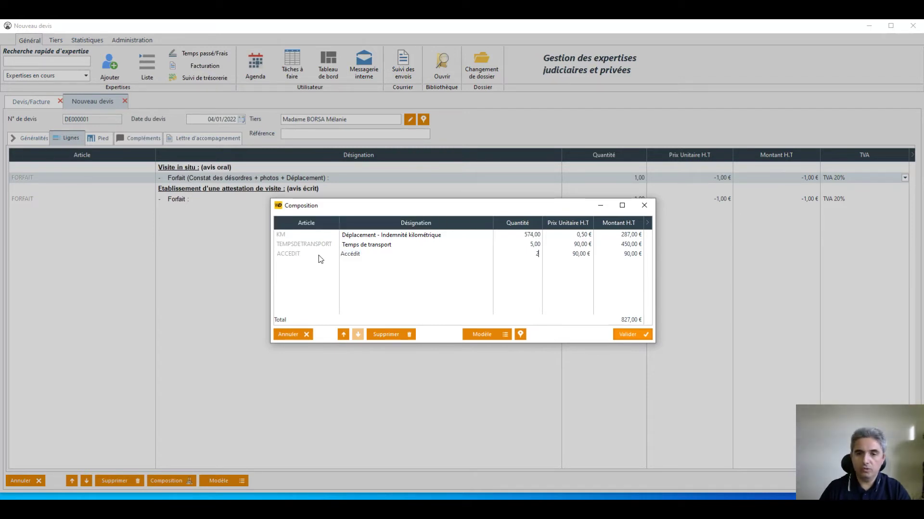
pyautogui.press('Return')
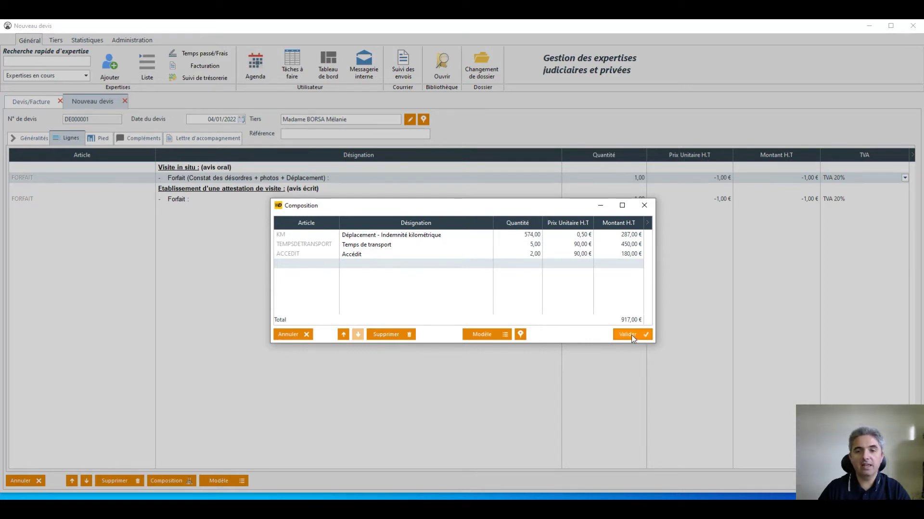
pyautogui.click(631, 335)
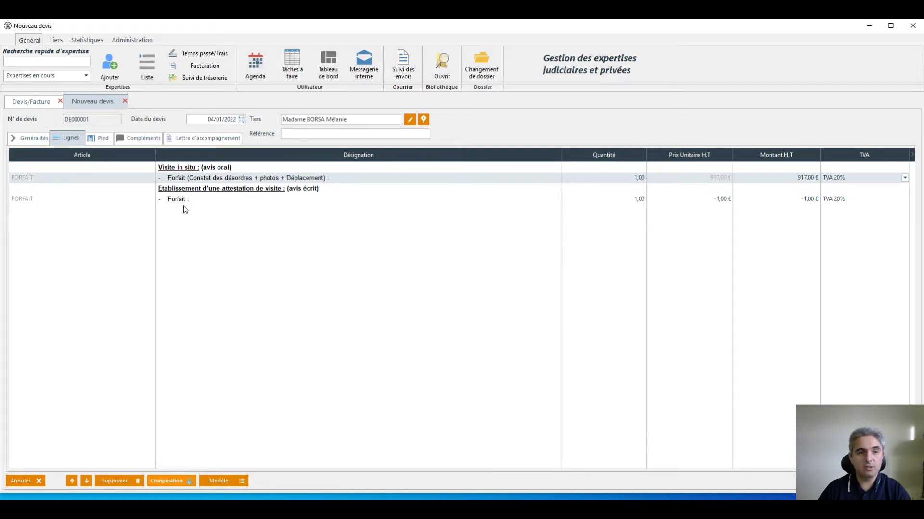
# Set the second Forfait line to quantity 4 at 90,00 €, totalling 360,00 € HT.
pyautogui.click(183, 200)
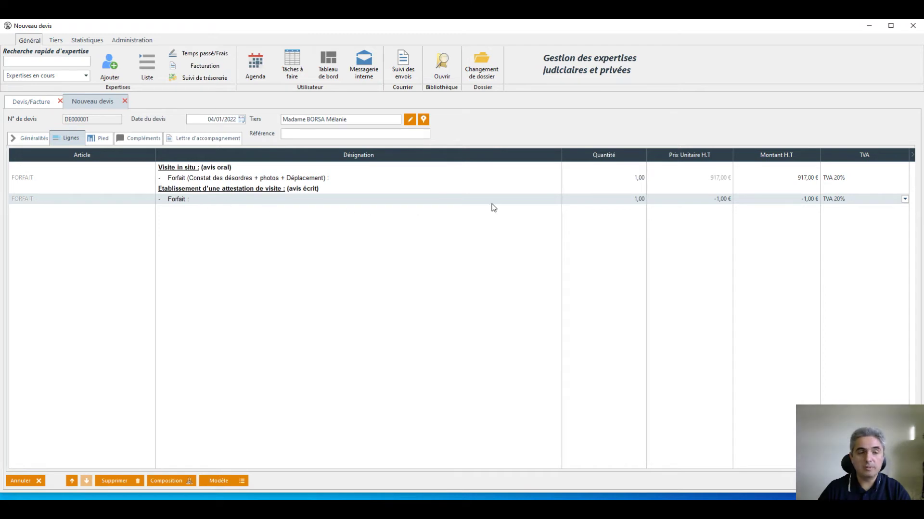
pyautogui.click(684, 200)
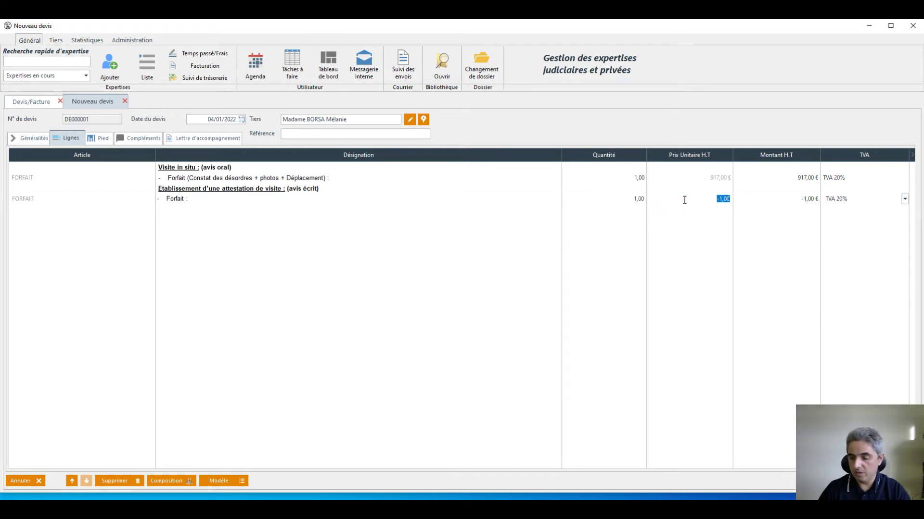
pyautogui.hotkey('shift', 'Tab')
pyautogui.write('4')
pyautogui.press('Tab')
pyautogui.write('90')
pyautogui.press('Tab')
pyautogui.click(689, 222)
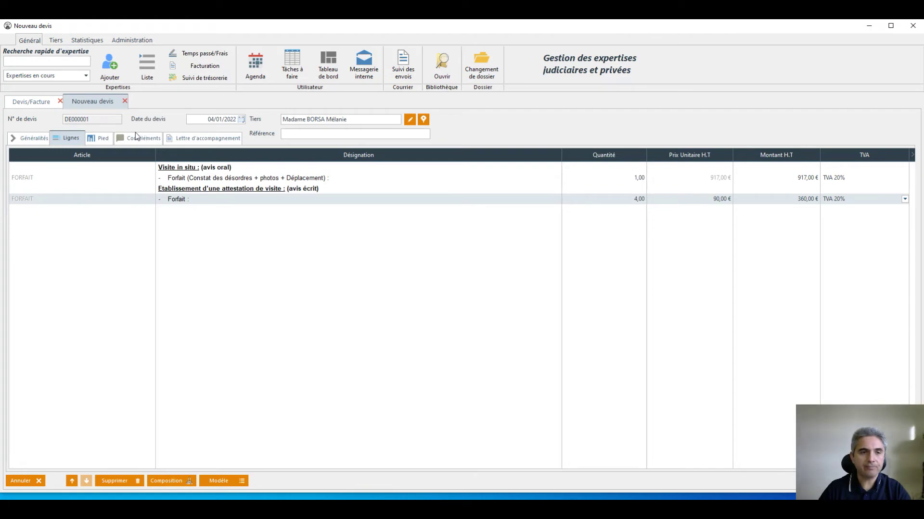
pyautogui.click(179, 138)
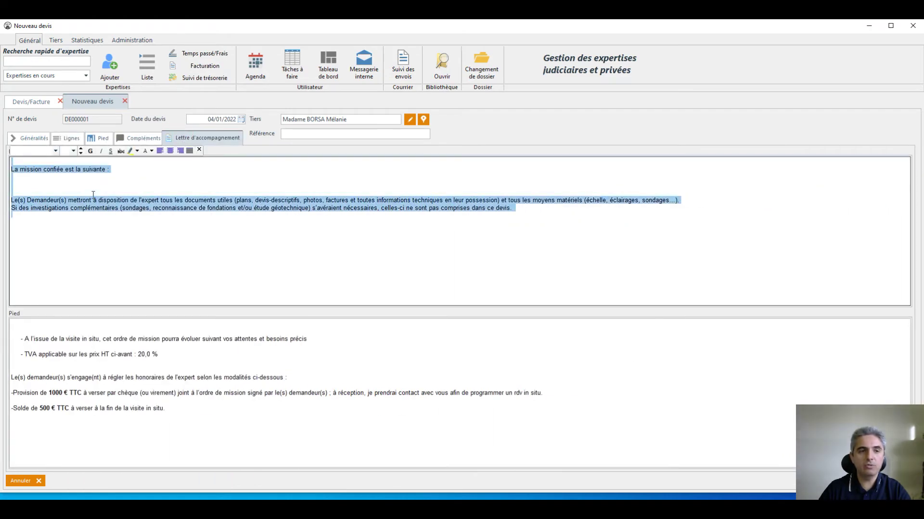
# Under the mission heading, add 'analyse d'un problème d'étanchéité de la toiture' and '- établissement d'un compte rendu de visite'.
pyautogui.click(68, 179)
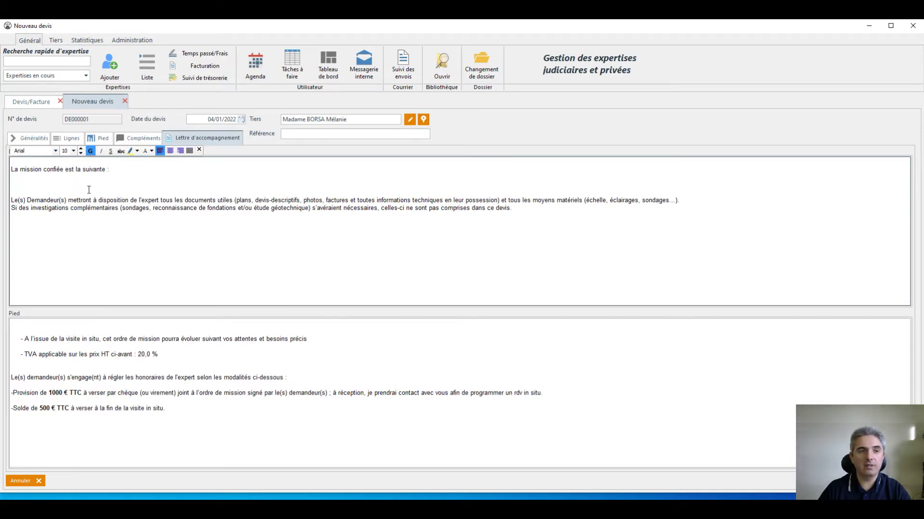
pyautogui.click(69, 187)
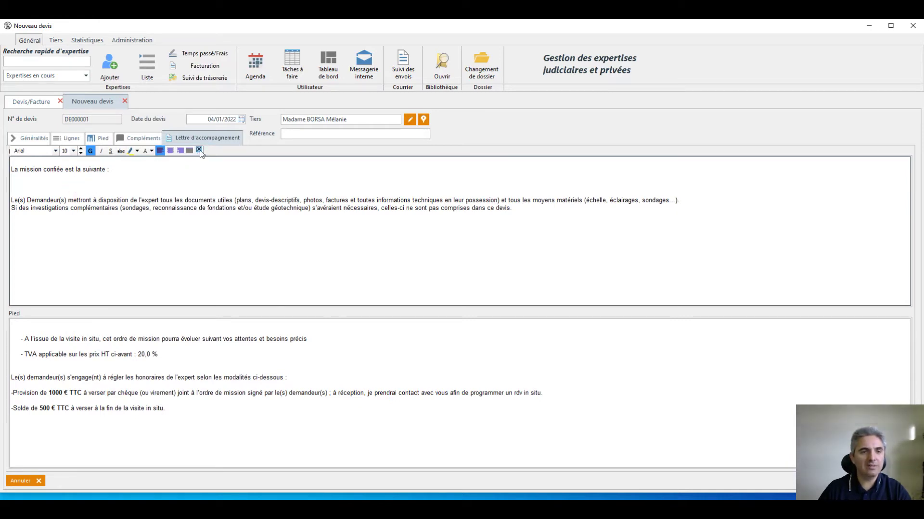
pyautogui.click(32, 180)
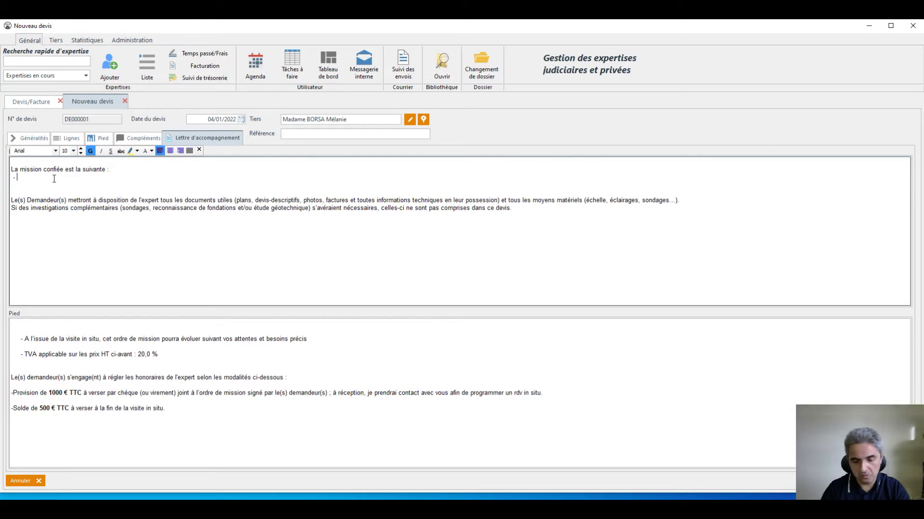
pyautogui.write('analyse ')
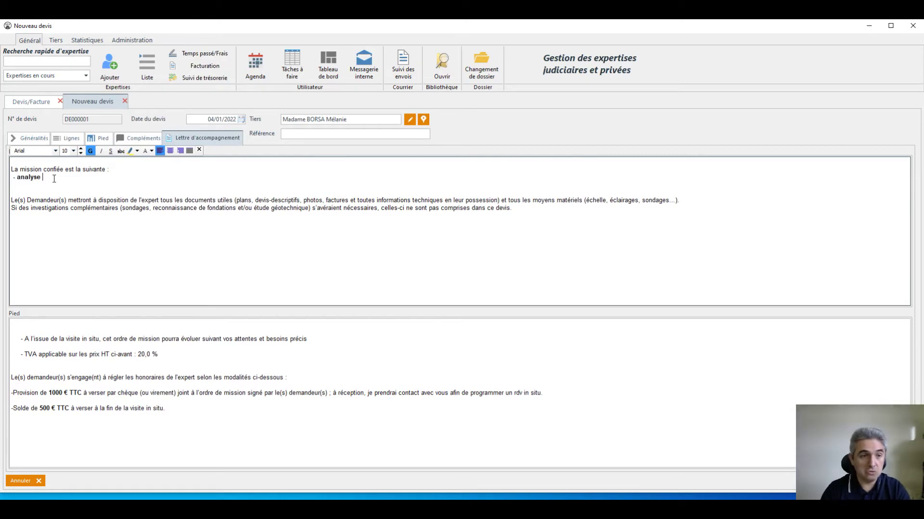
pyautogui.write("d'un problème d'éta")
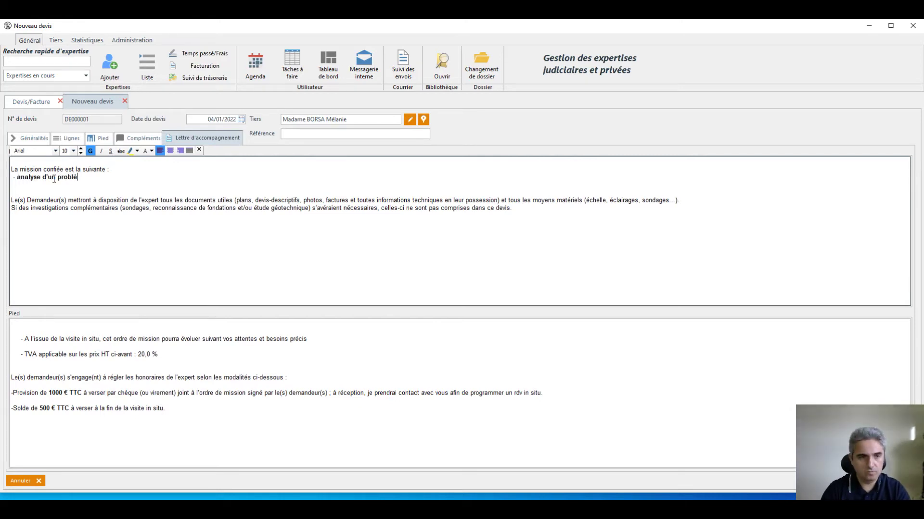
pyautogui.write('n')
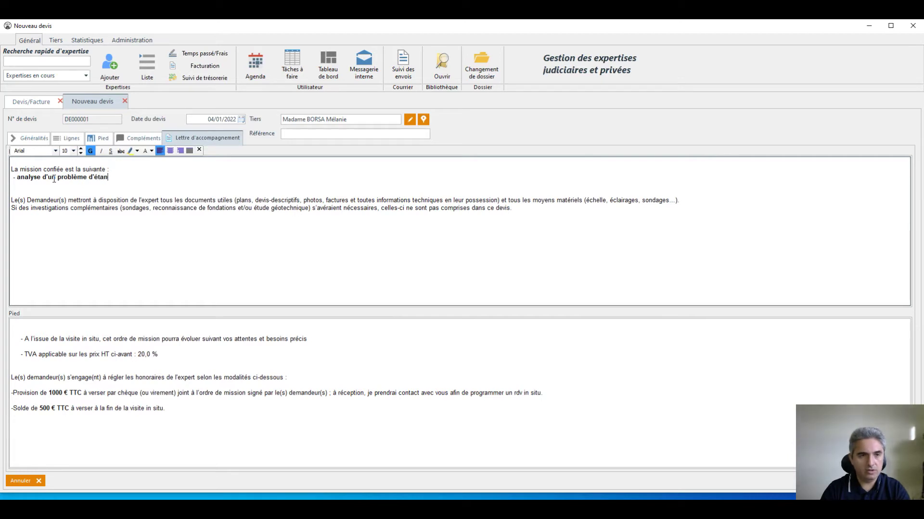
pyautogui.write('chéité de la toiture')
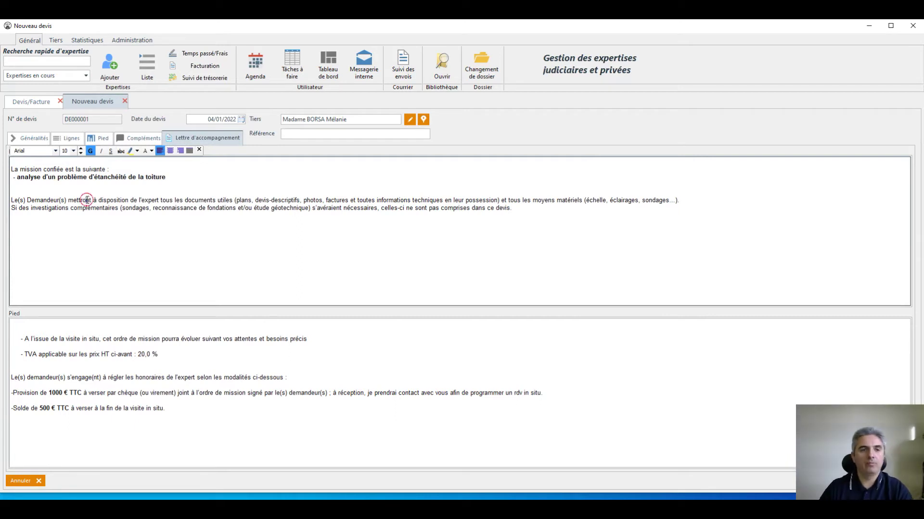
pyautogui.write('.')
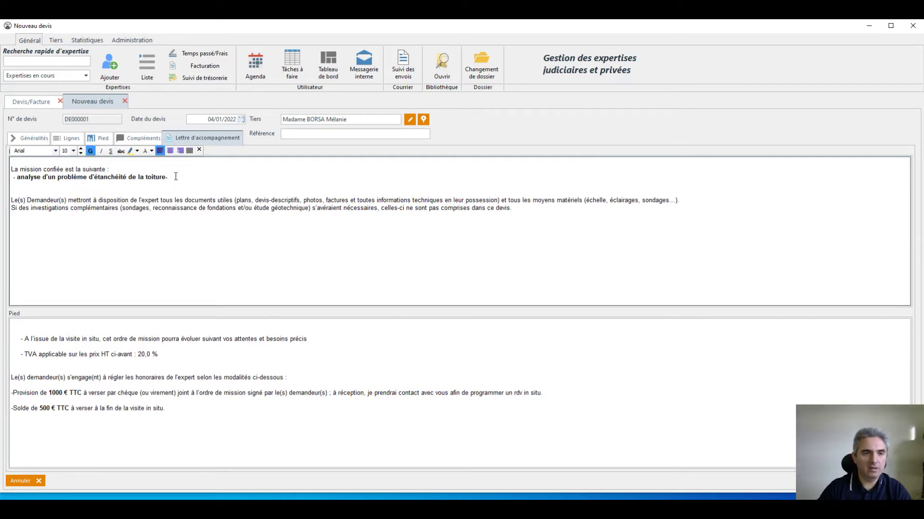
pyautogui.press('BackSpace')
pyautogui.press('Return')
pyautogui.write('- é')
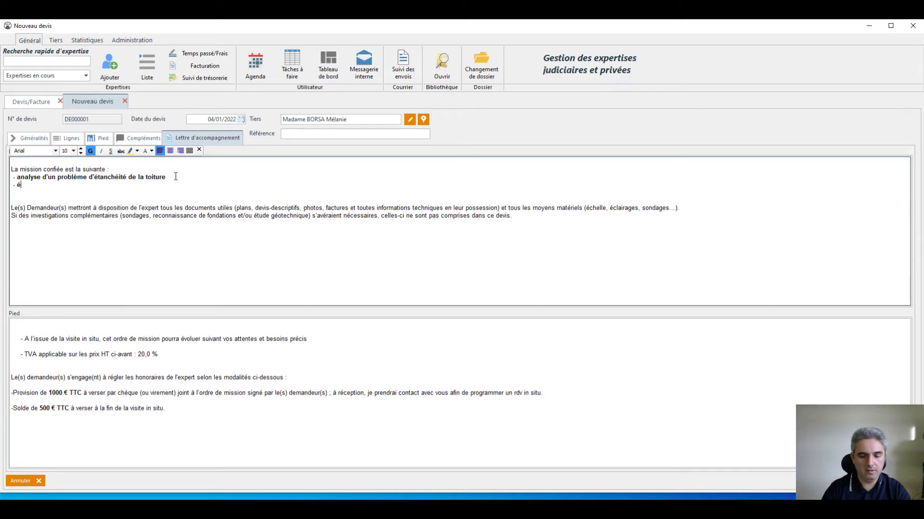
pyautogui.write('tablissement ')
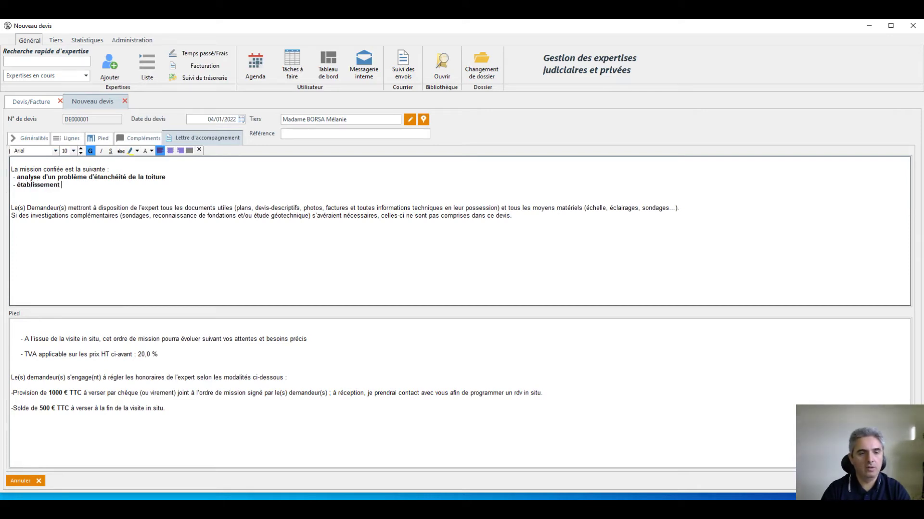
pyautogui.write("d'un compte ")
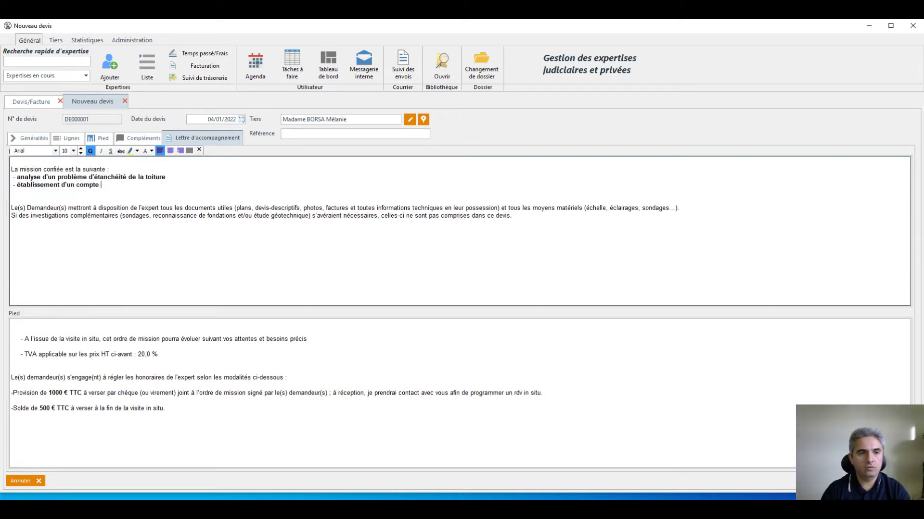
pyautogui.write('rendu de visite')
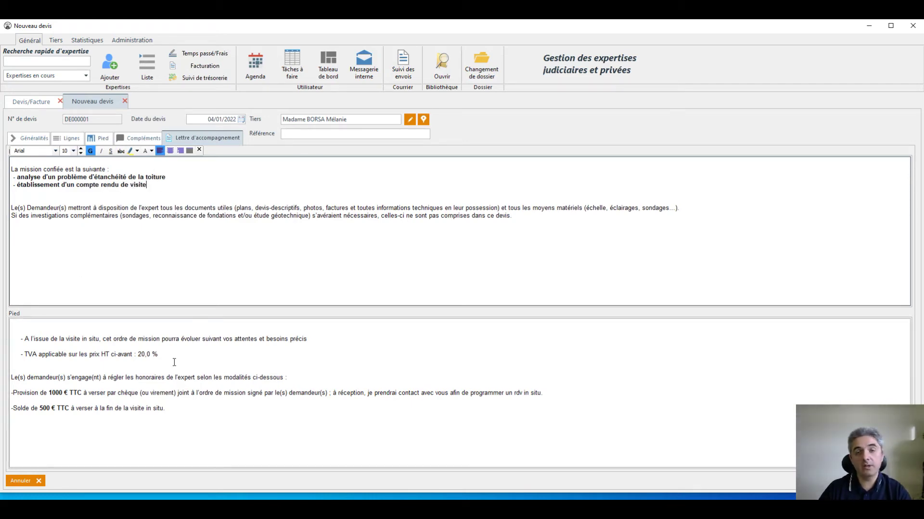
pyautogui.click(97, 138)
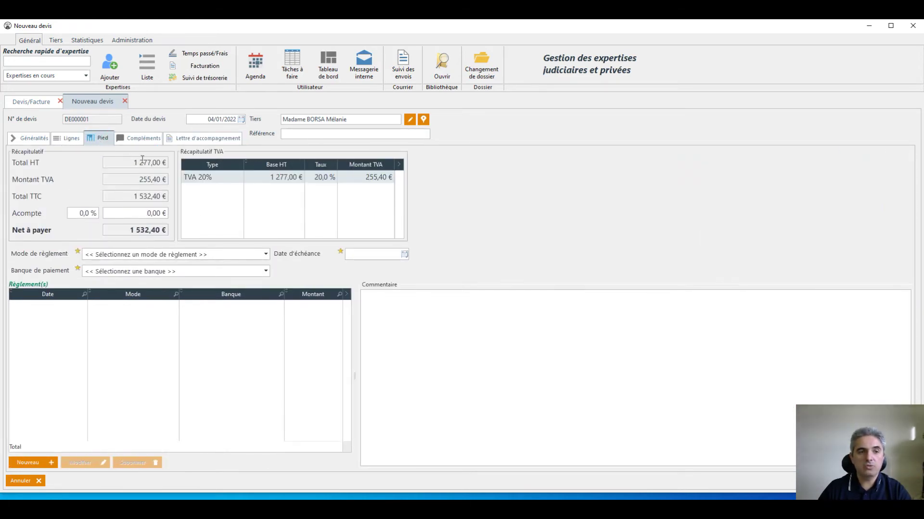
# Review the totals (1 277,00 € HT, 1 532,40 € TTC) and set payment method to Virement.
pyautogui.click(128, 161)
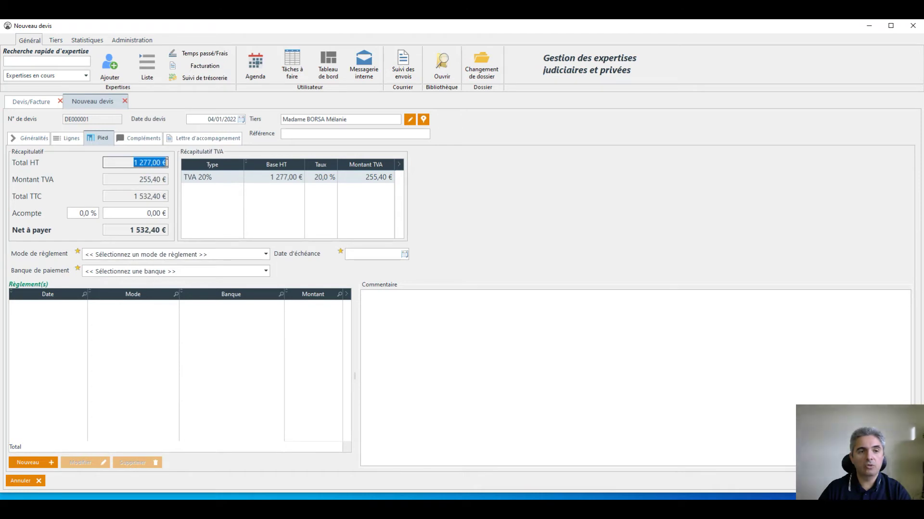
pyautogui.click(126, 196)
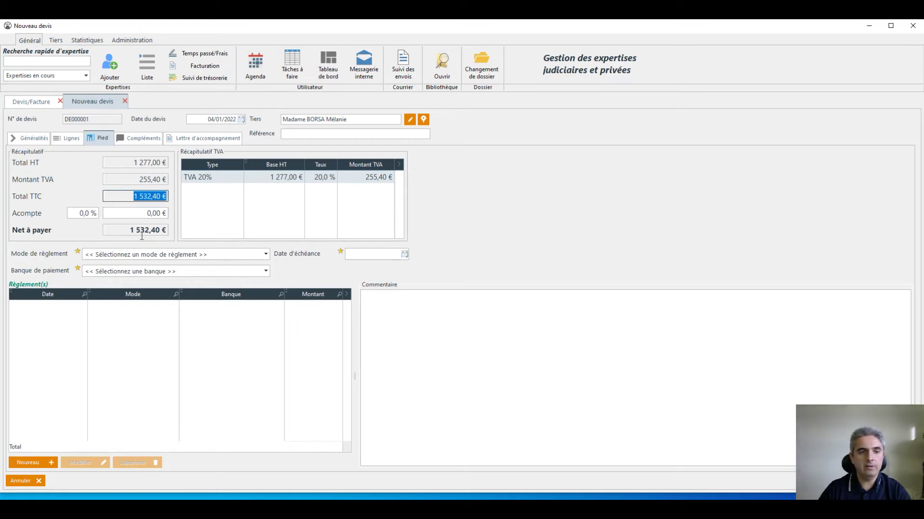
pyautogui.click(161, 255)
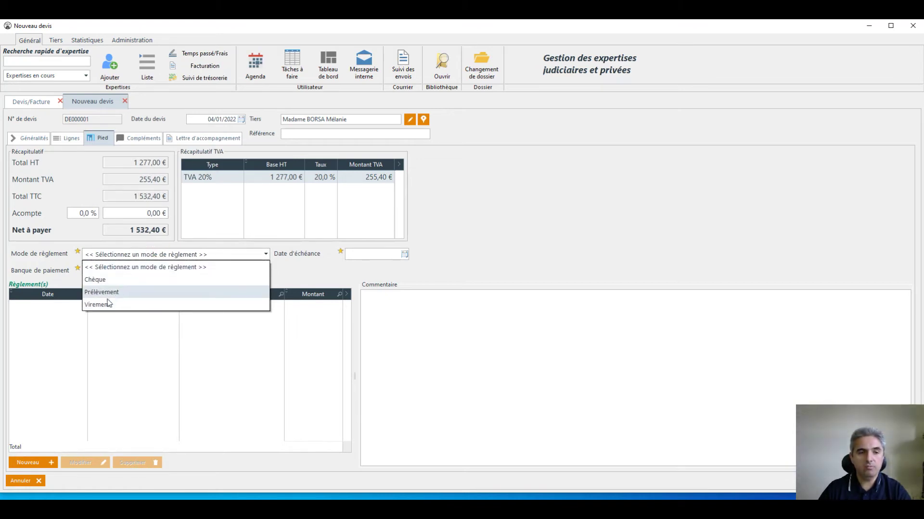
pyautogui.click(102, 305)
# Set due date 08/01/2022 and payment bank Banque n°1, then start printing the quote.
pyautogui.click(404, 254)
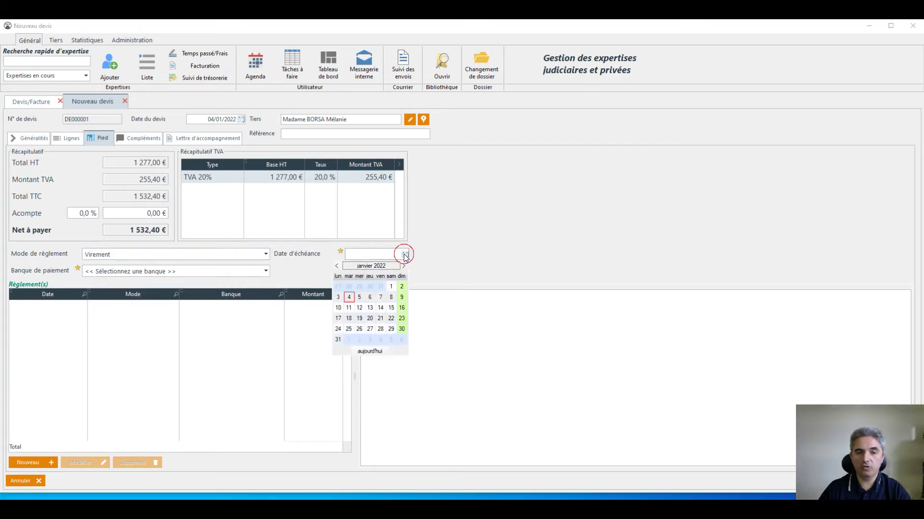
pyautogui.click(390, 297)
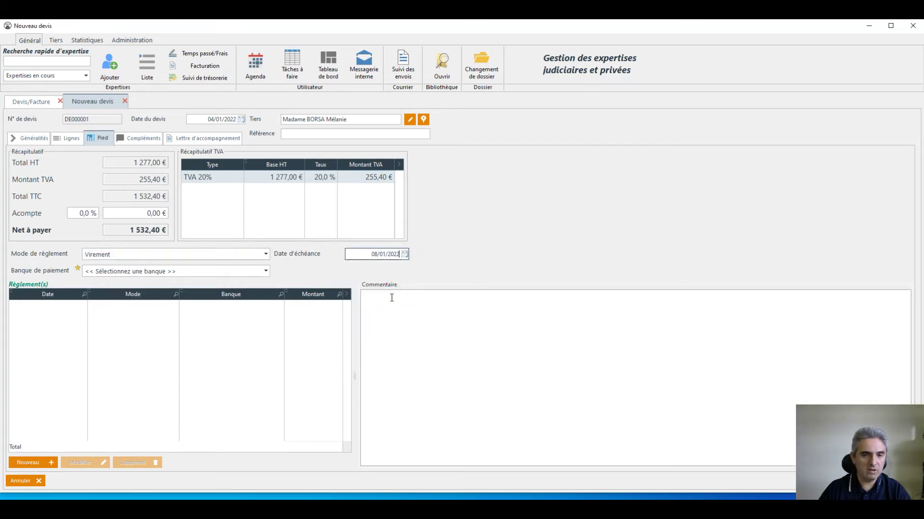
pyautogui.click(140, 272)
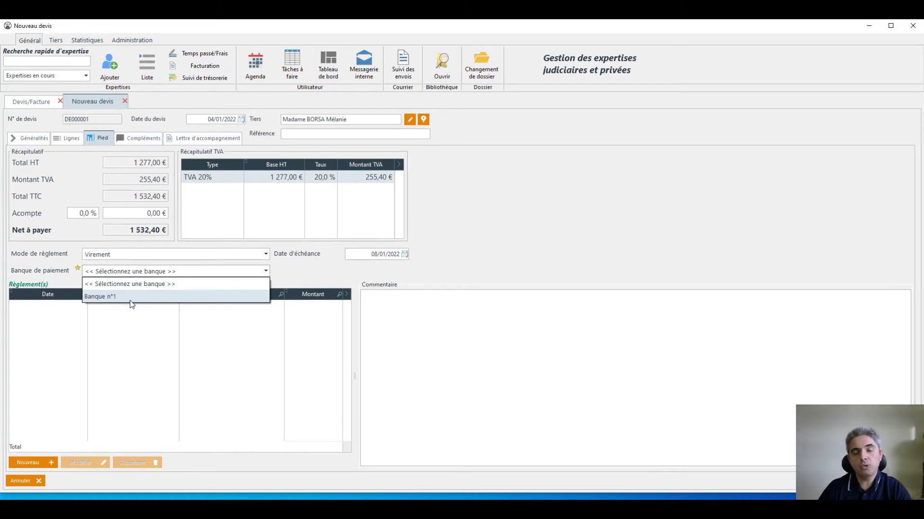
pyautogui.click(128, 296)
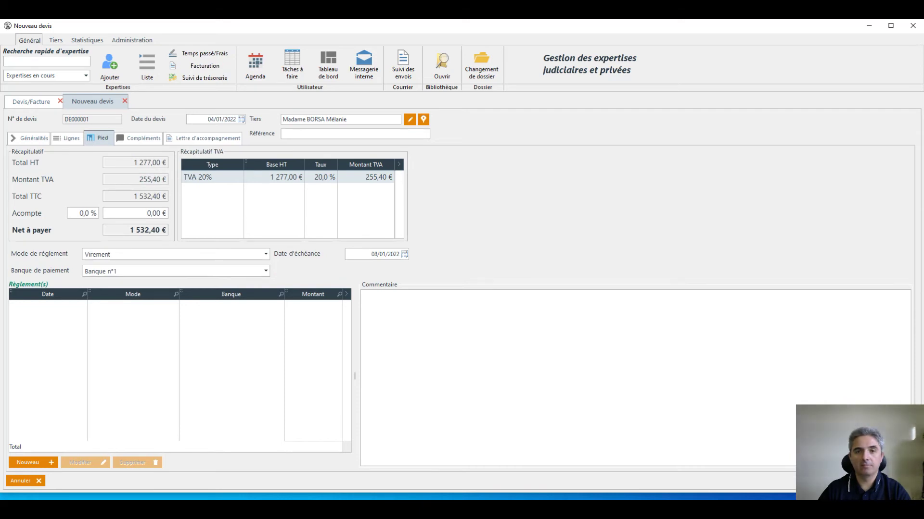
pyautogui.hotkey('ctrl', 'p')
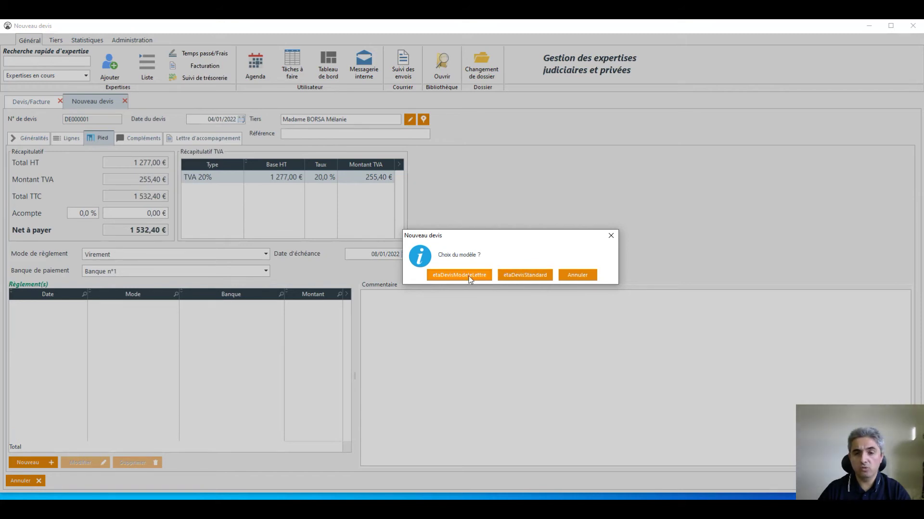
# Preview the quote with the etaDevisModeleLettre template full-screen, scroll through it, and close it.
pyautogui.click(468, 279)
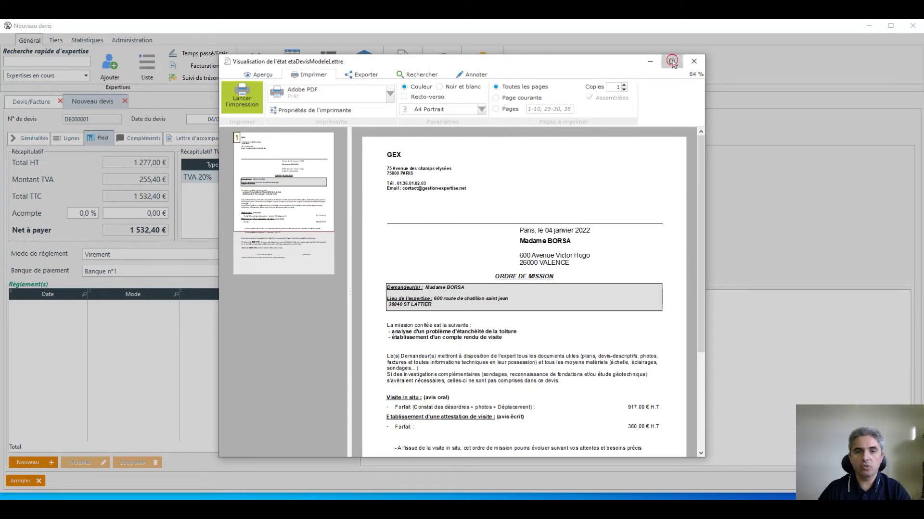
pyautogui.click(672, 62)
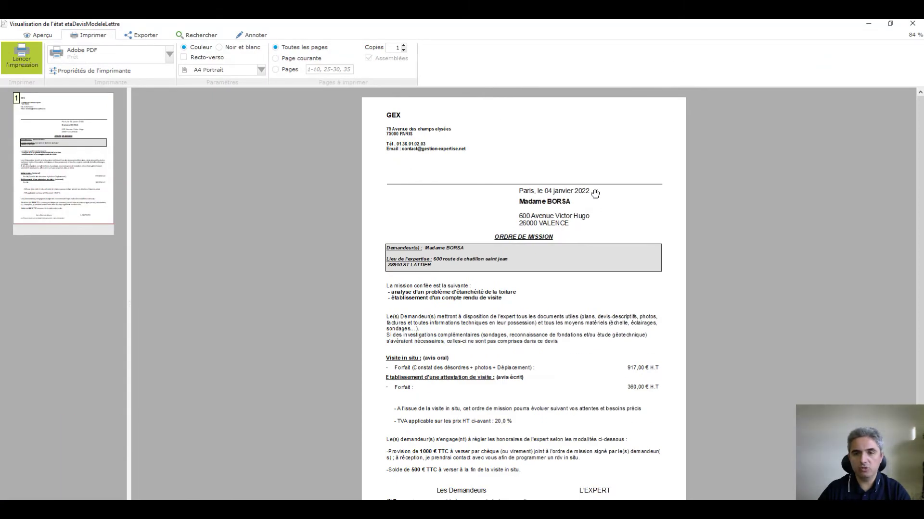
pyautogui.scroll(-2, 559, 215)
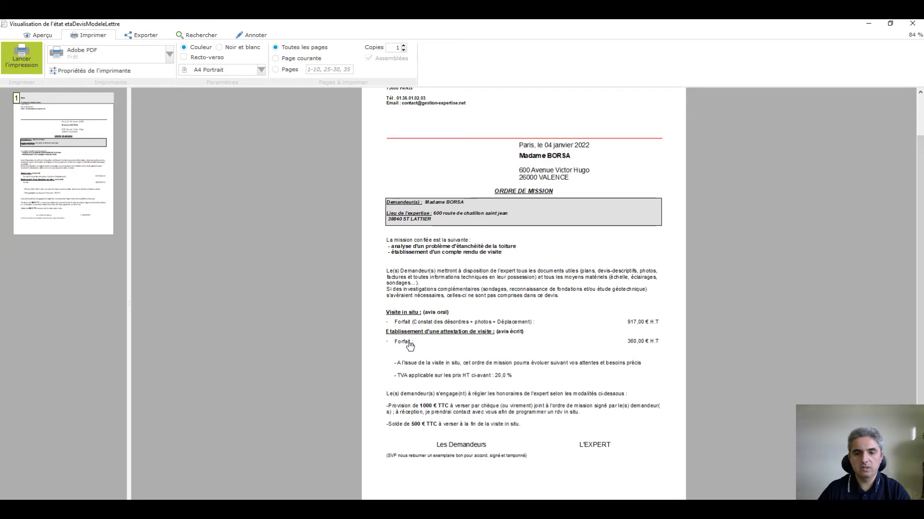
pyautogui.scroll(2, 484, 333)
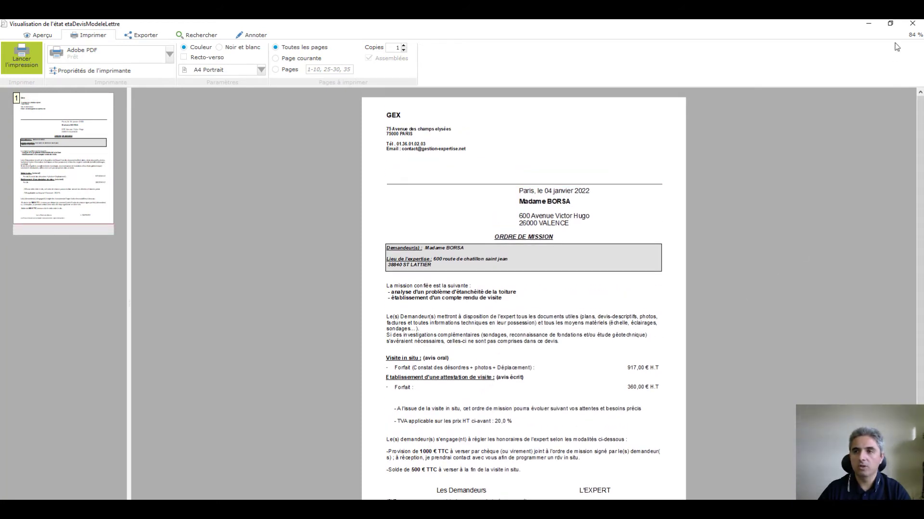
pyautogui.click(908, 26)
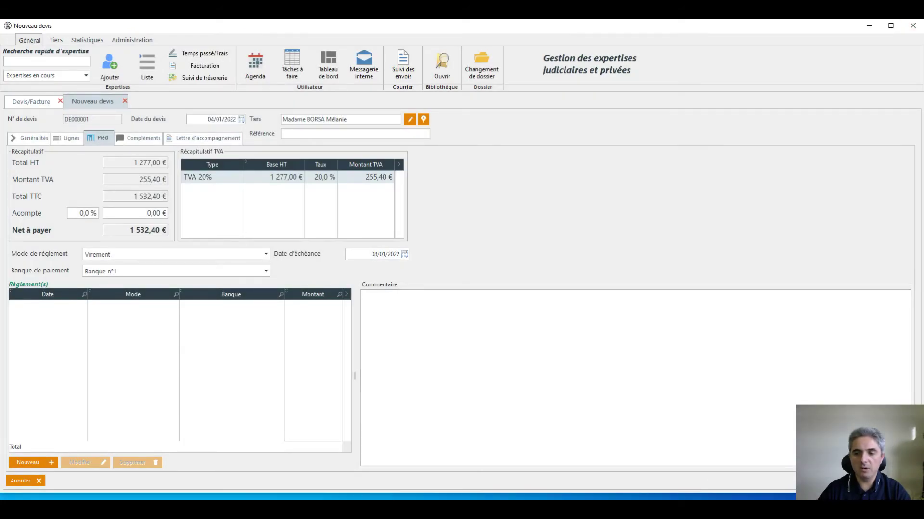
# Close the new quote, load the quote list showing DE000001 at 1 532,40 €, and reopen it.
pyautogui.click(895, 481)
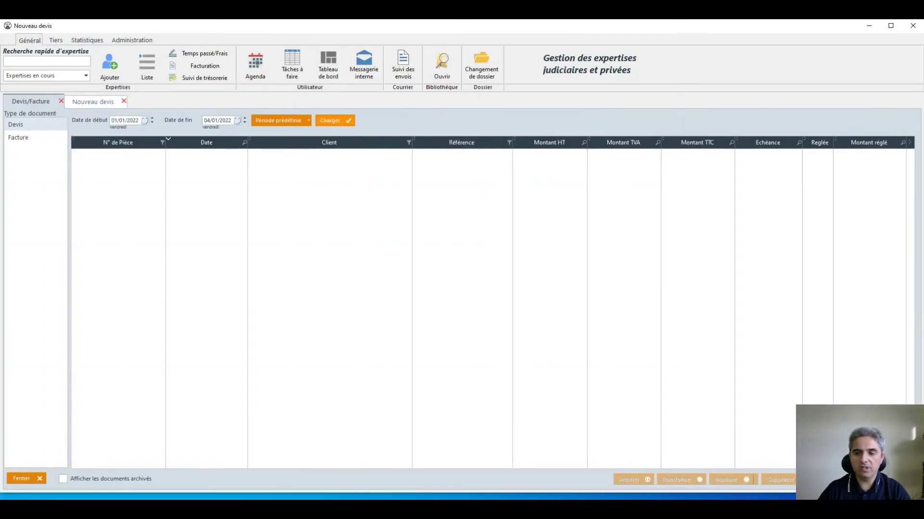
pyautogui.click(350, 121)
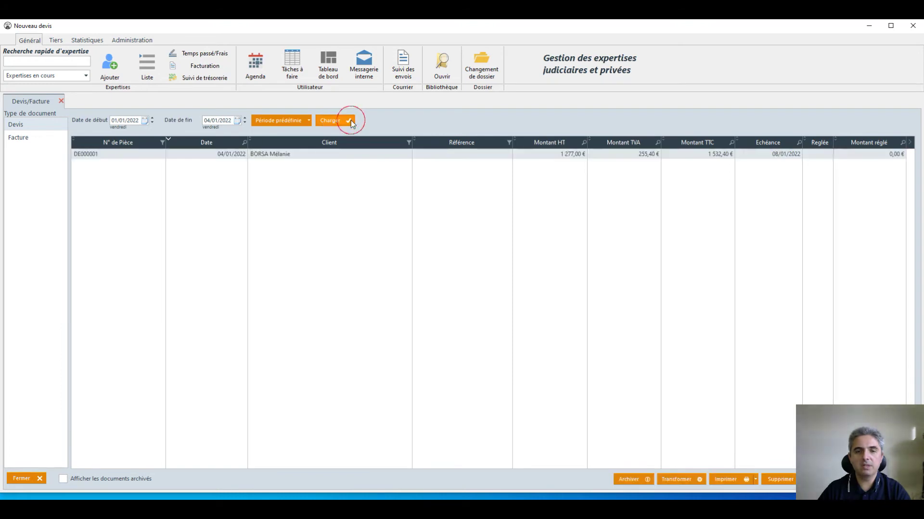
pyautogui.click(747, 479)
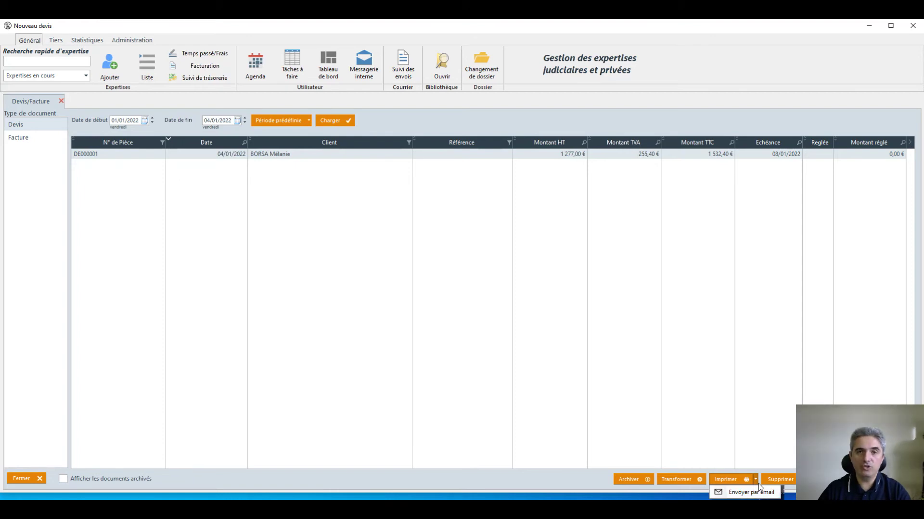
pyautogui.click(537, 255)
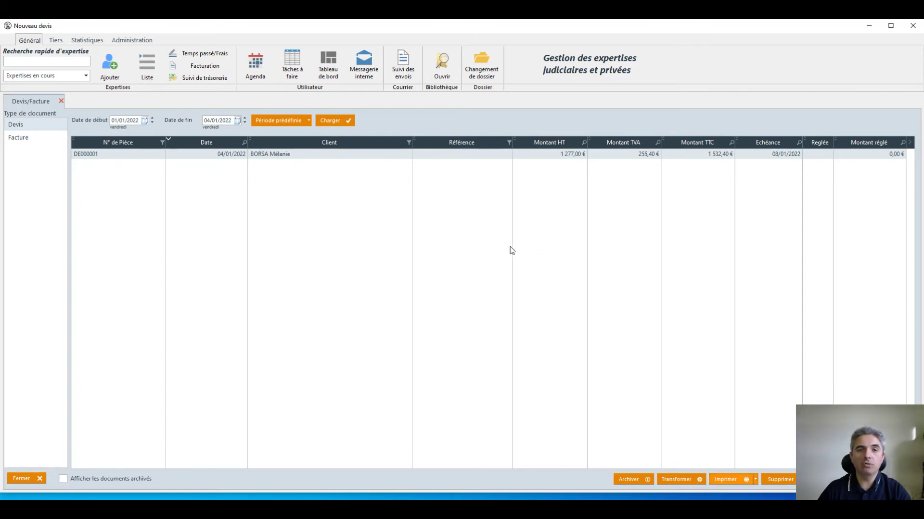
pyautogui.doubleClick(280, 154)
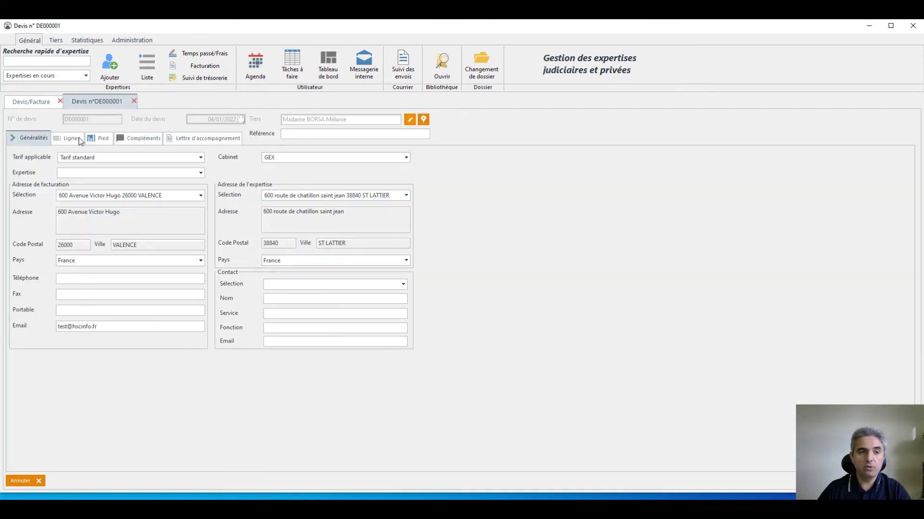
# Add a 500,00 € cheque payment in the quote's Pied section, then close the quote.
pyautogui.click(102, 139)
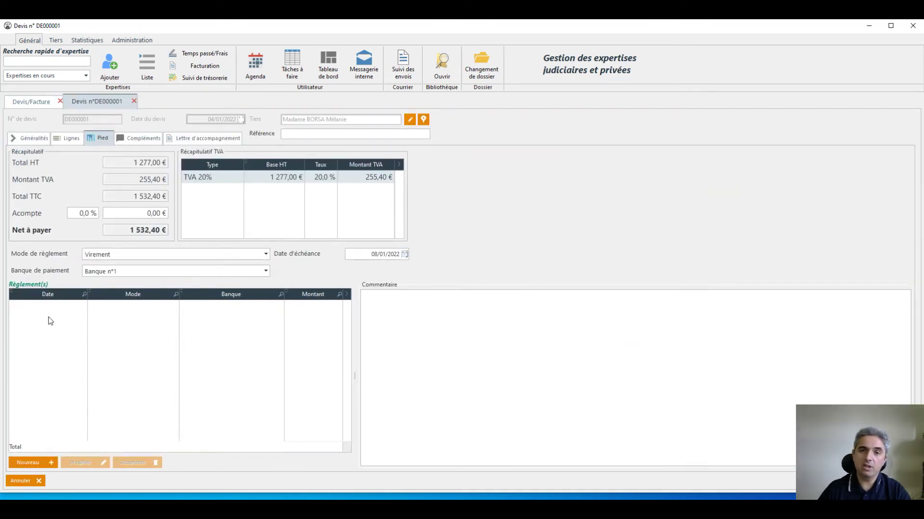
pyautogui.click(40, 465)
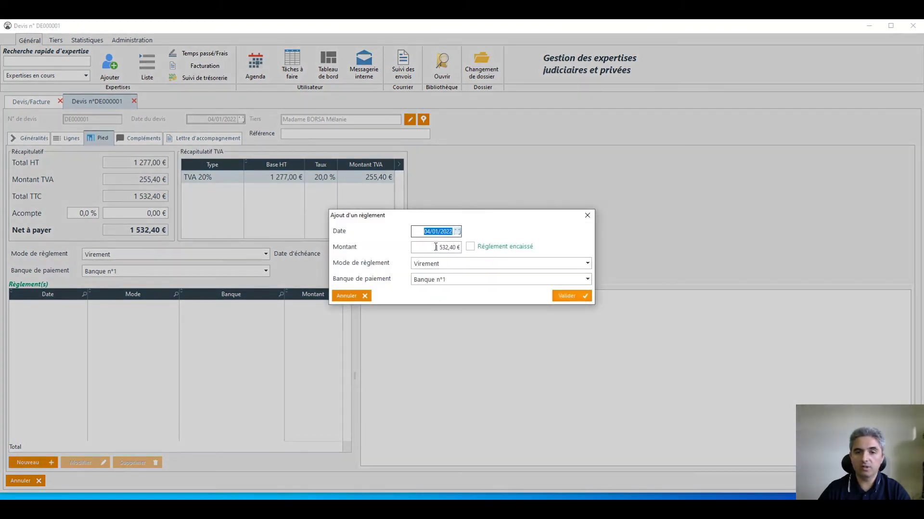
pyautogui.click(428, 249)
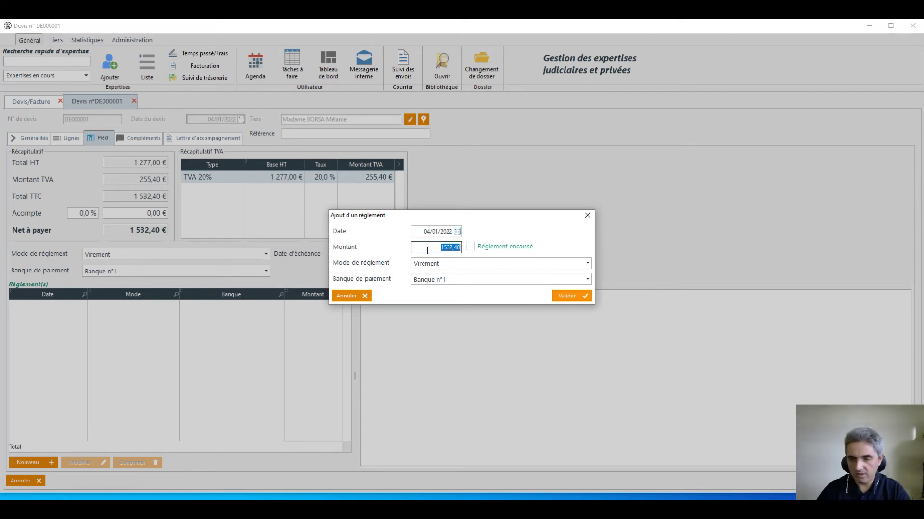
pyautogui.write('50')
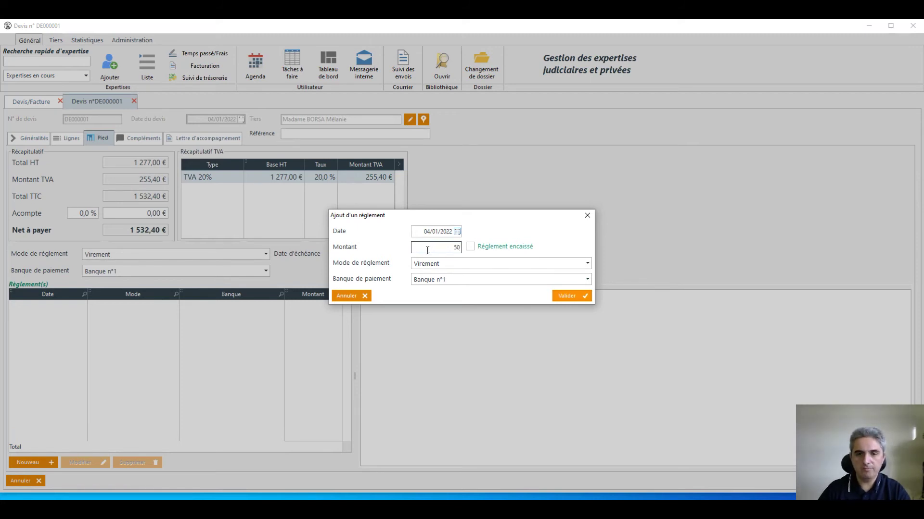
pyautogui.write('0')
pyautogui.click(439, 265)
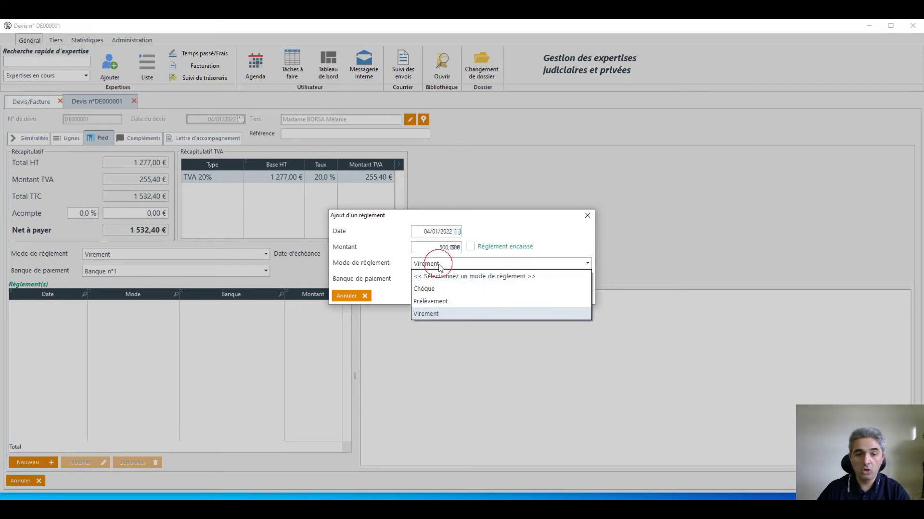
pyautogui.click(443, 295)
pyautogui.click(568, 295)
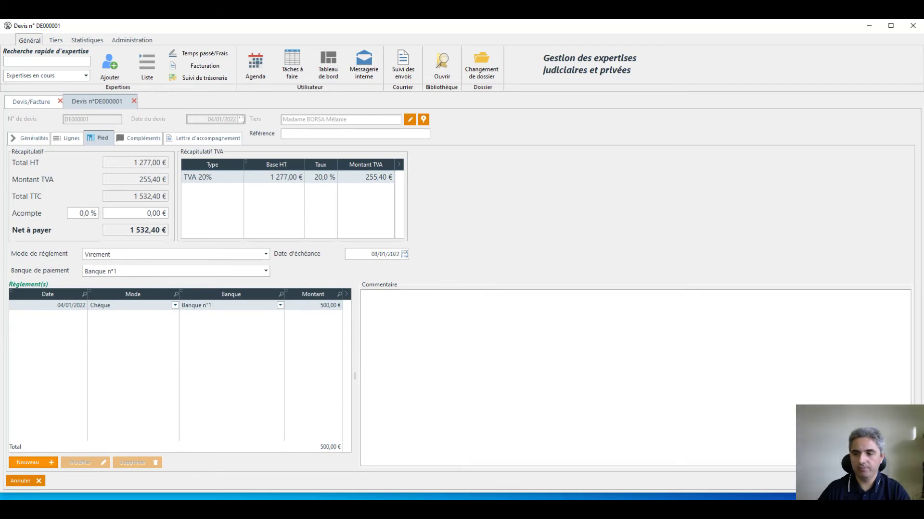
pyautogui.click(22, 481)
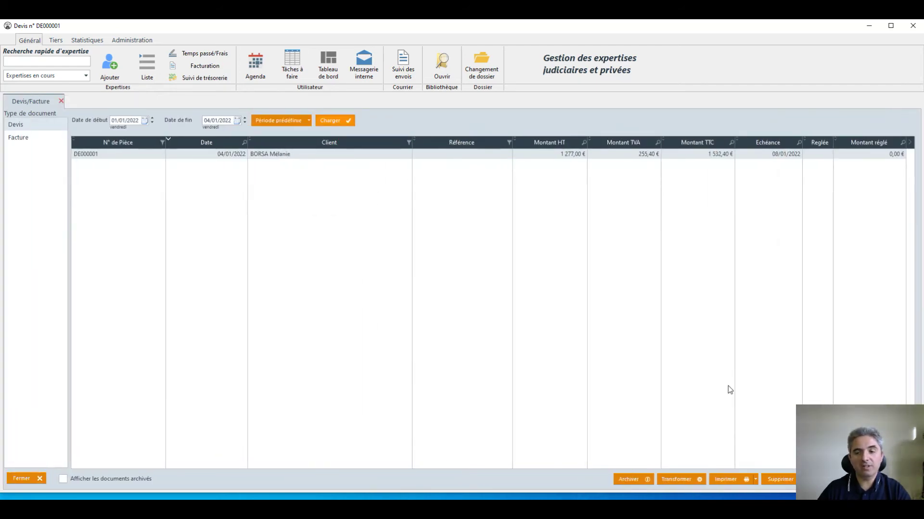
# Use Transformer on quote DE000001 to get the expertise-or-invoice conversion choice.
pyautogui.click(678, 481)
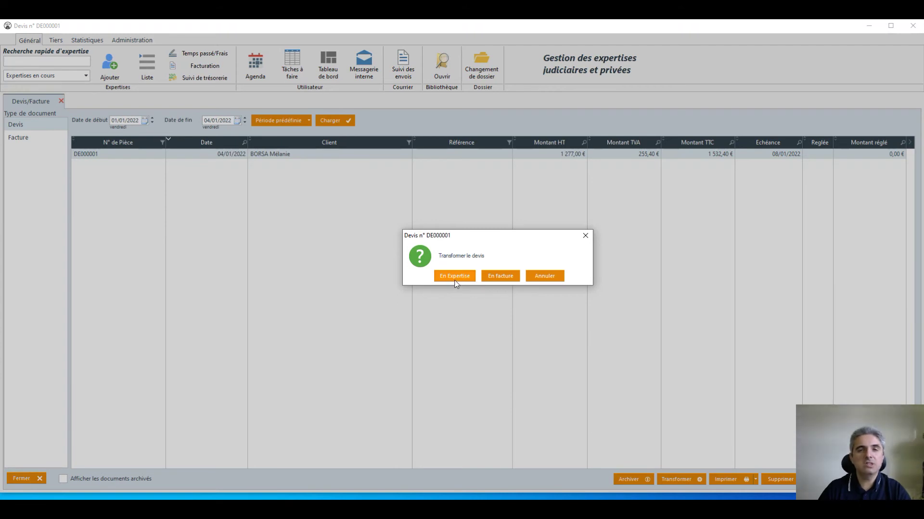
# Convert the quote to expertise 2022-01-12 and assign the Tribunal de grande instance de Valence.
pyautogui.click(456, 279)
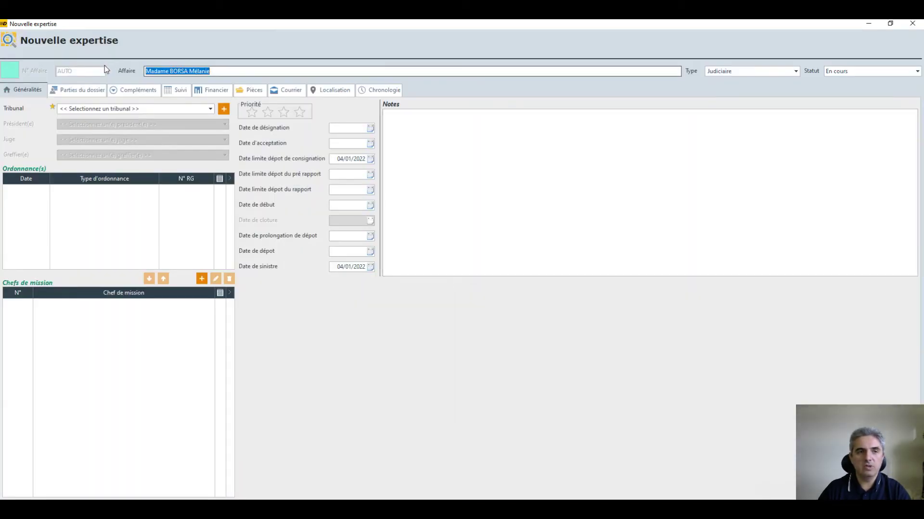
pyautogui.click(221, 71)
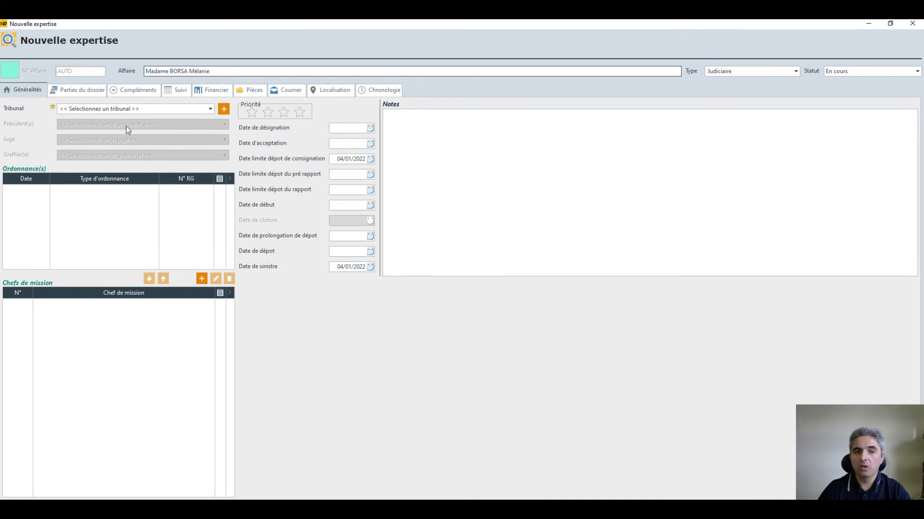
pyautogui.click(74, 89)
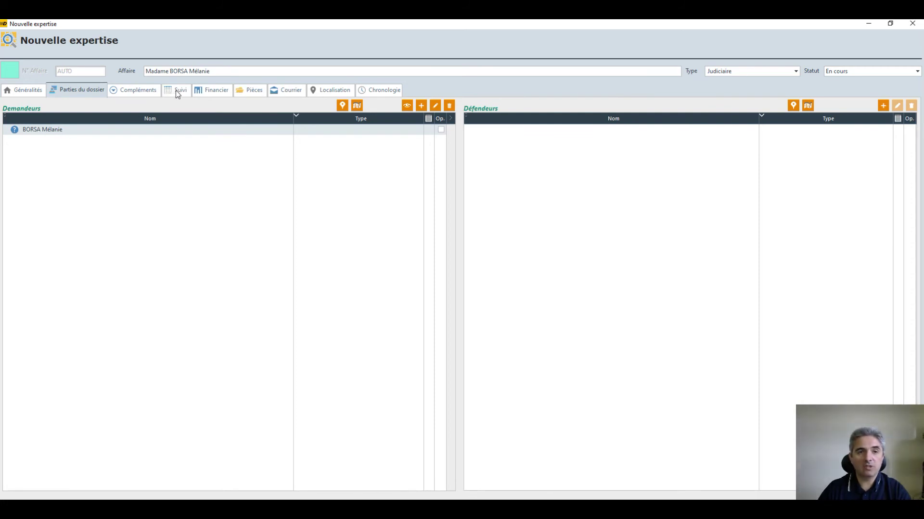
pyautogui.click(200, 91)
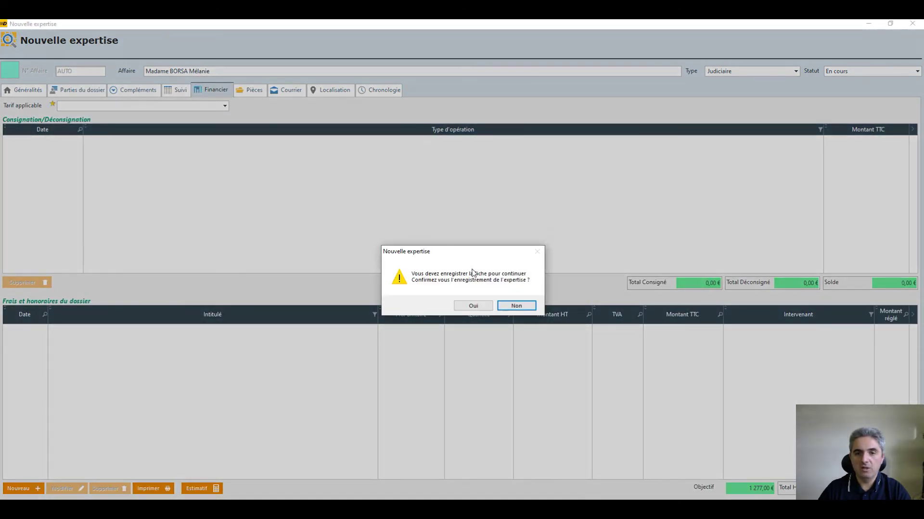
pyautogui.click(471, 306)
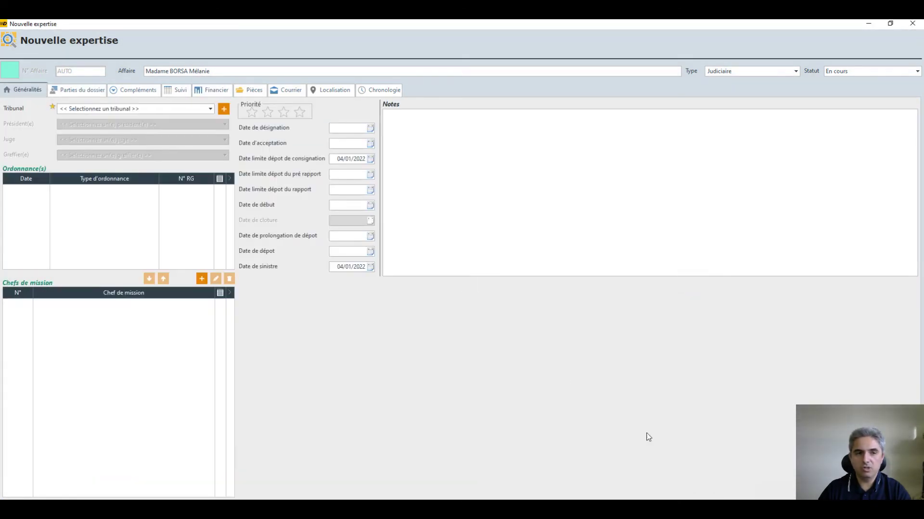
pyautogui.click(143, 110)
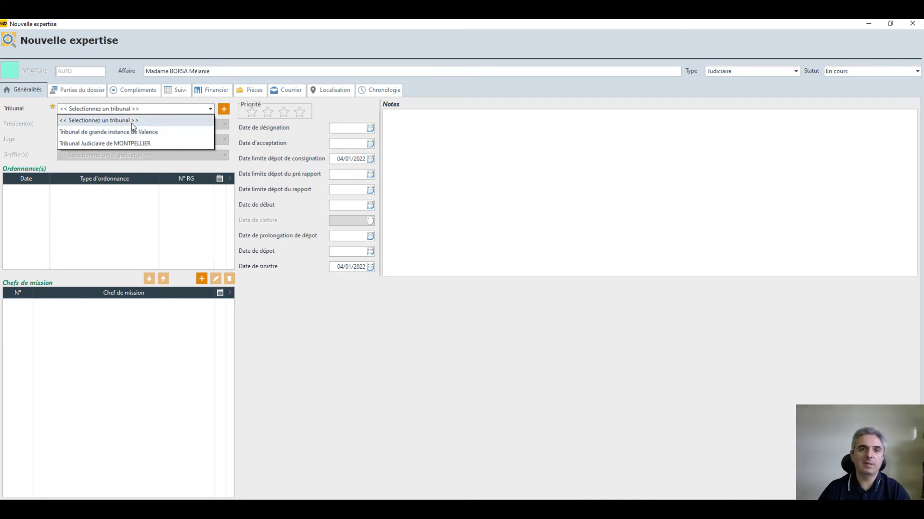
pyautogui.click(138, 133)
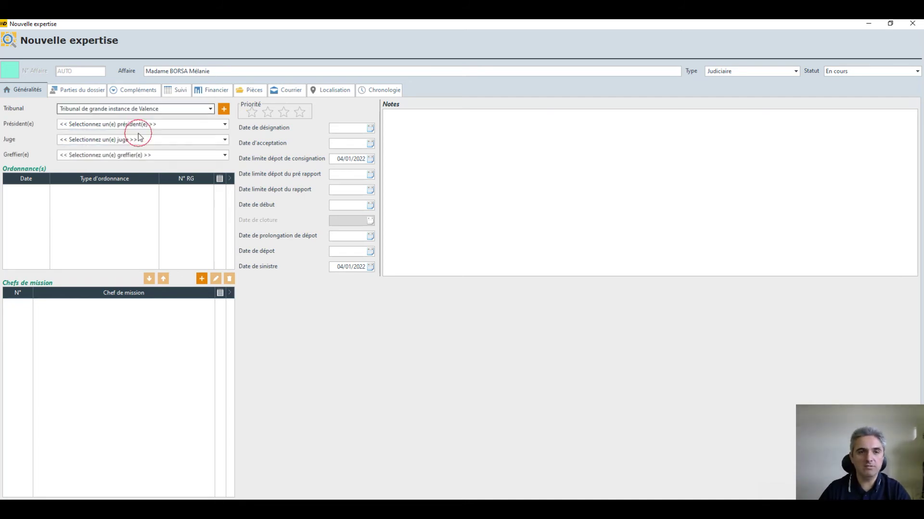
pyautogui.click(214, 90)
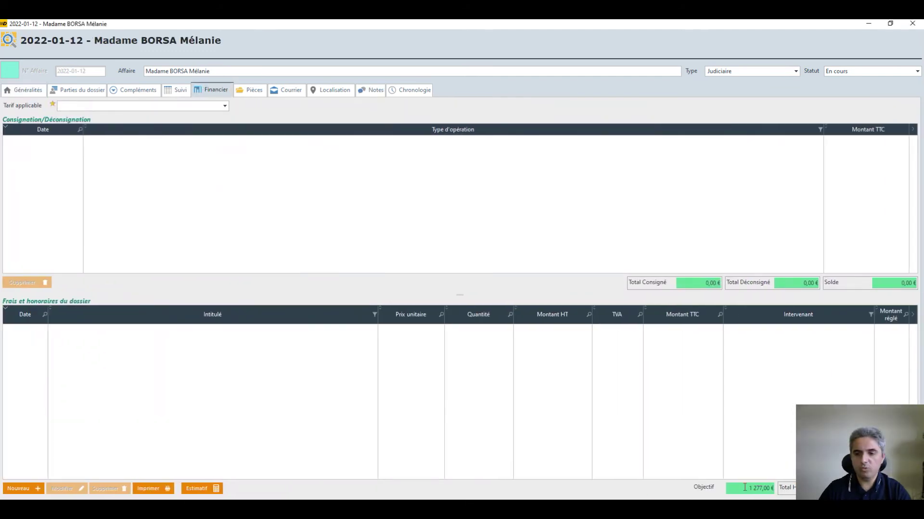
# Check the 1277,00 fee objective, then close the expertise file to return to the quotes.
pyautogui.click(771, 487)
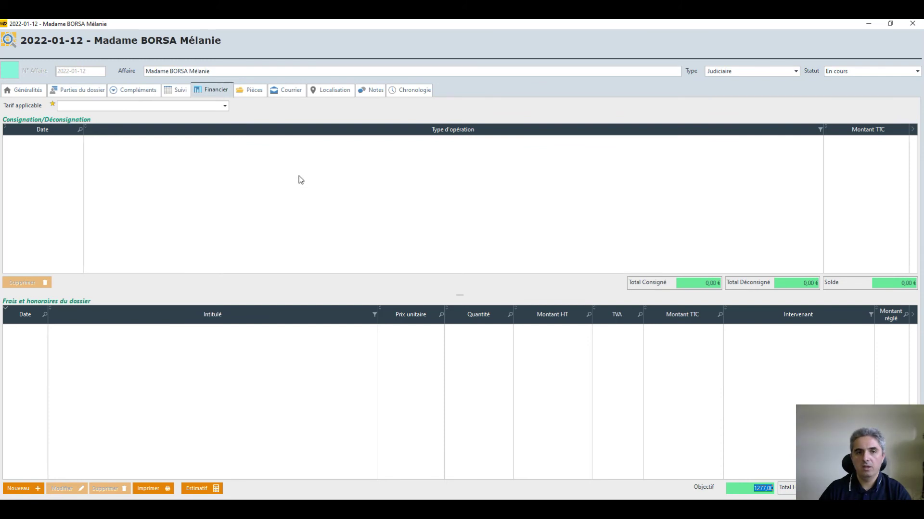
pyautogui.click(915, 28)
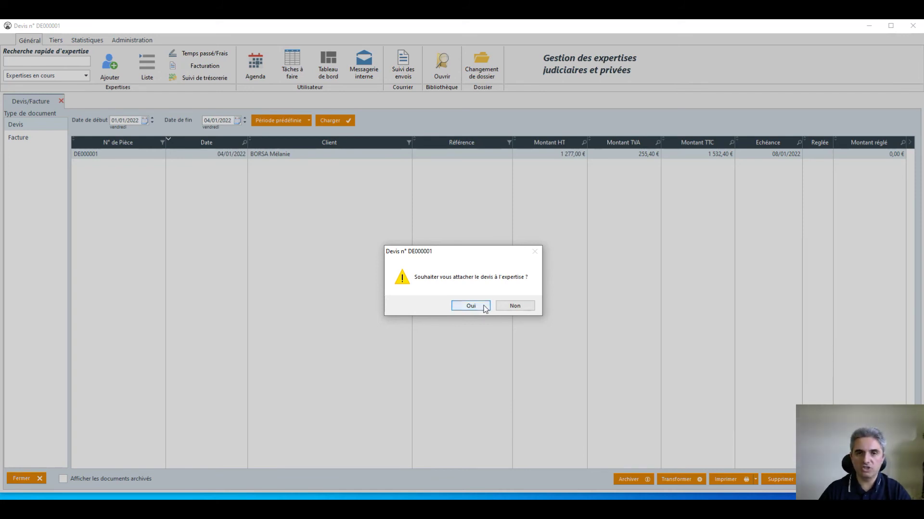
# Attach quote DE000001 to the expertise with the quote letter model and begin its invoice conversion.
pyautogui.click(478, 308)
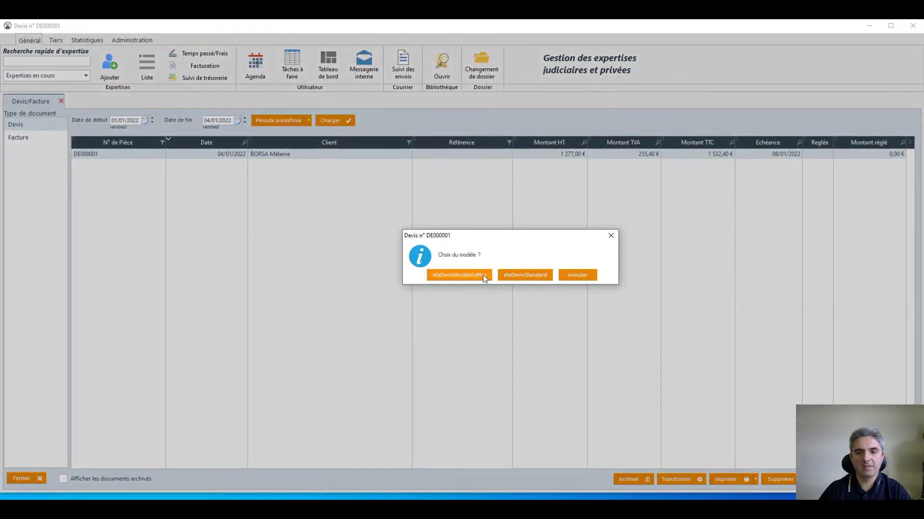
pyautogui.click(484, 276)
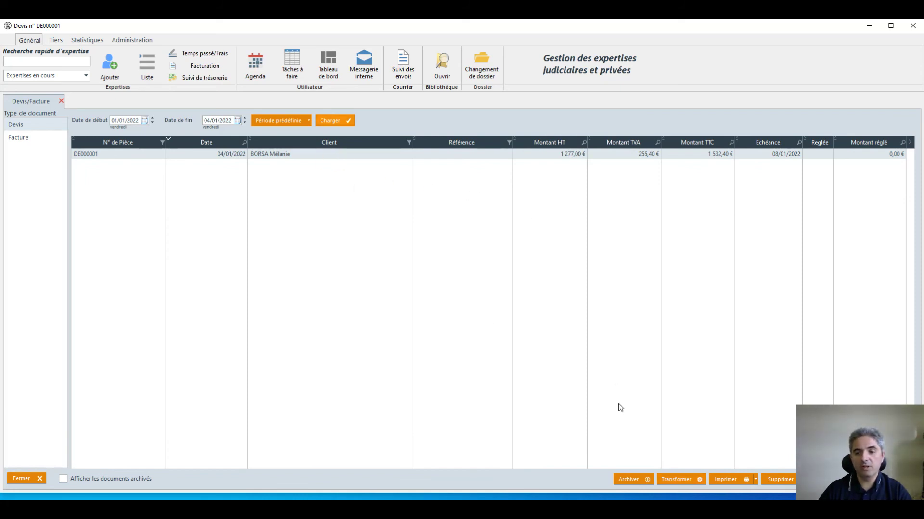
pyautogui.click(677, 477)
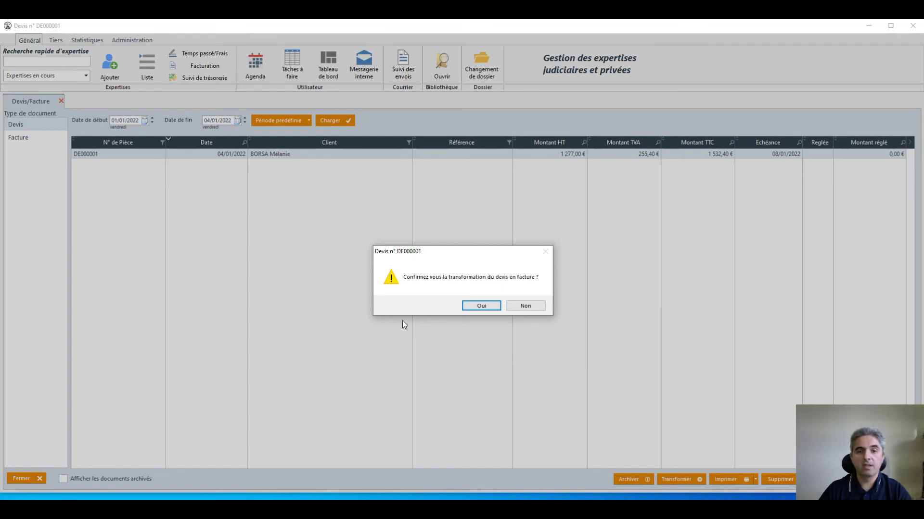
# Convert quote DE000001 into invoice FA000002 and review its lines and accompanying letter.
pyautogui.click(481, 306)
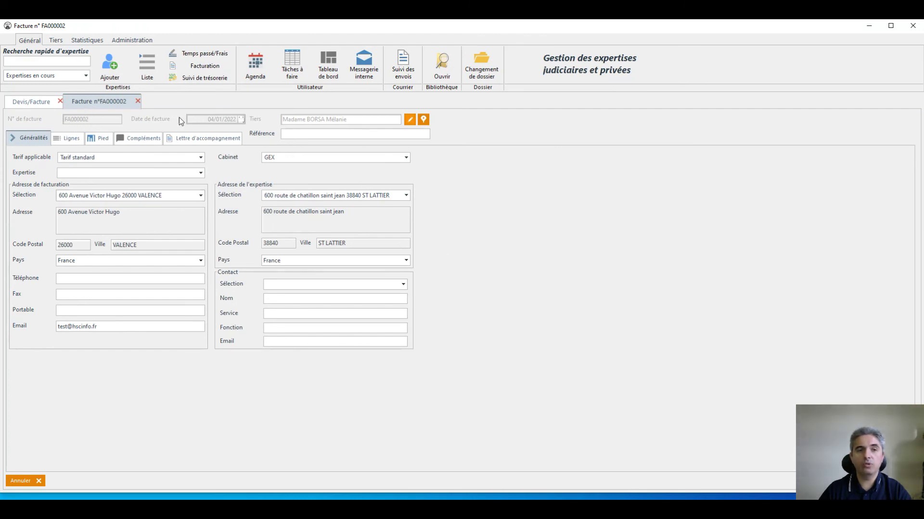
pyautogui.click(68, 138)
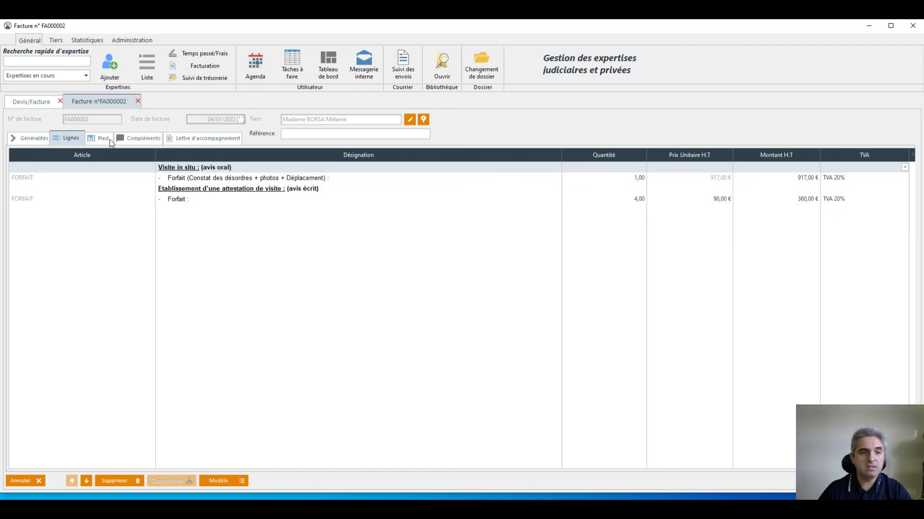
pyautogui.click(203, 139)
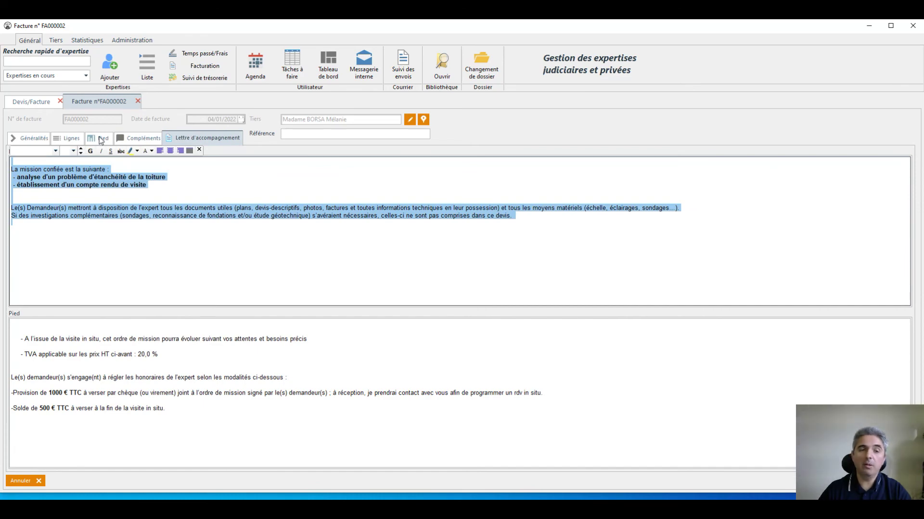
pyautogui.click(76, 138)
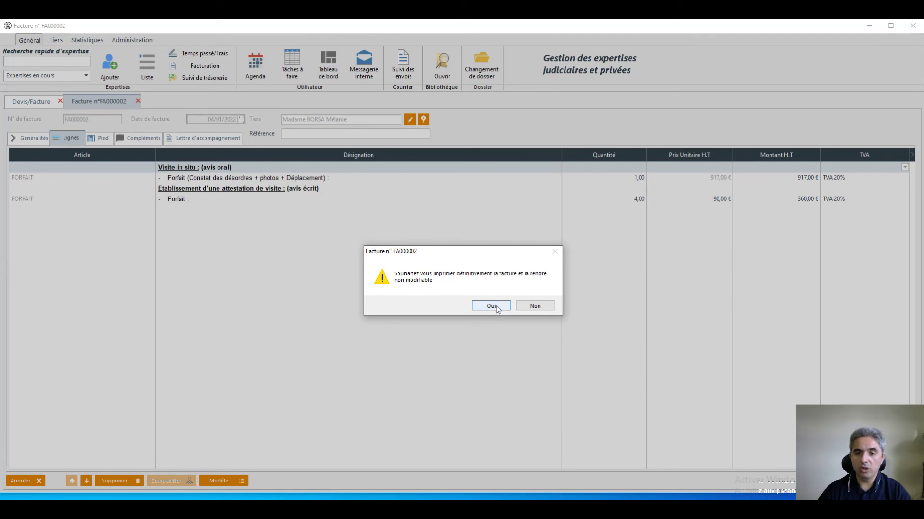
# Print invoice FA000002 as final and locked, review the print preview, then close the invoice.
pyautogui.click(496, 307)
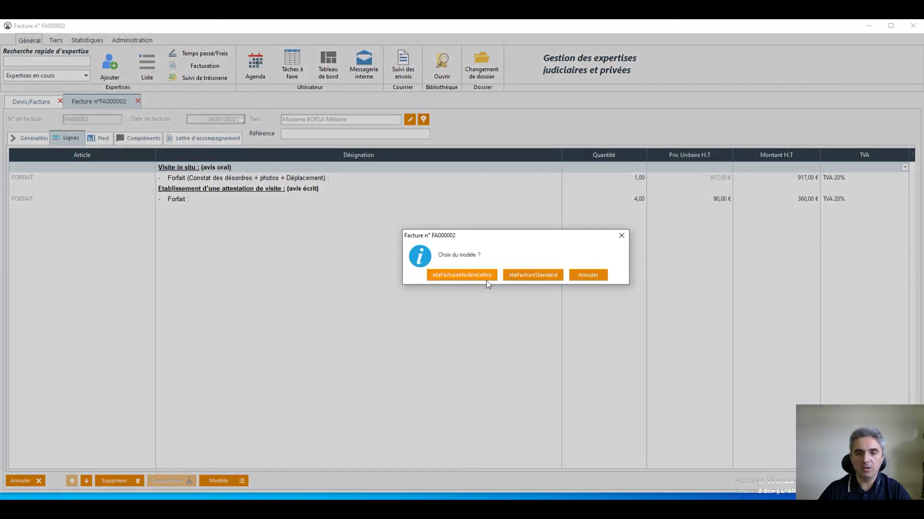
pyautogui.click(477, 274)
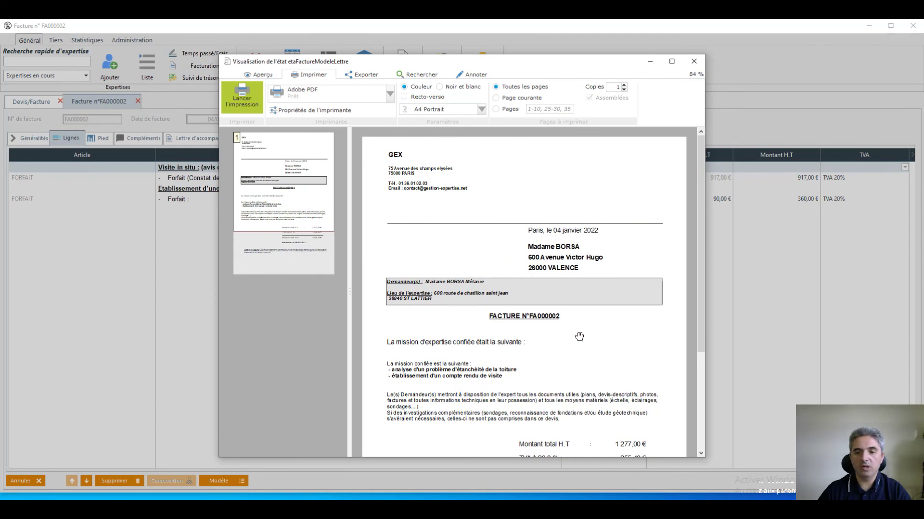
pyautogui.scroll(-2, 580, 337)
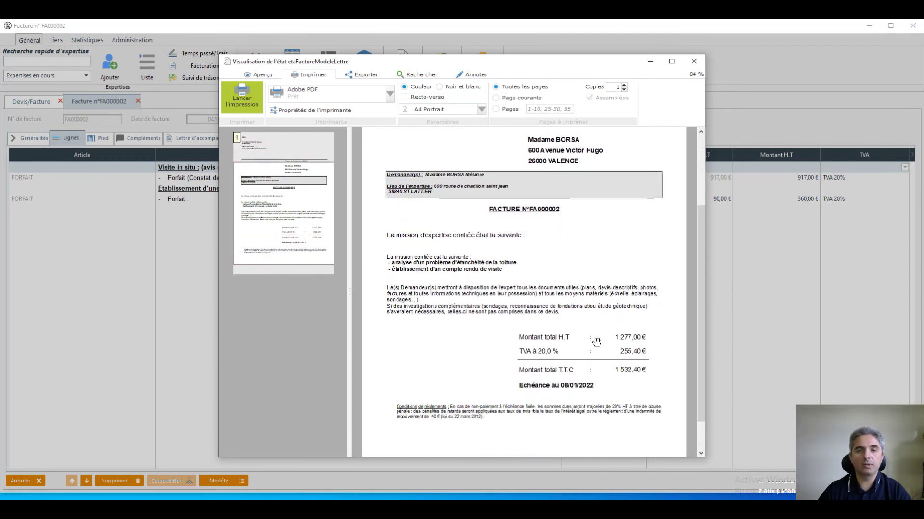
pyautogui.scroll(-1, 598, 339)
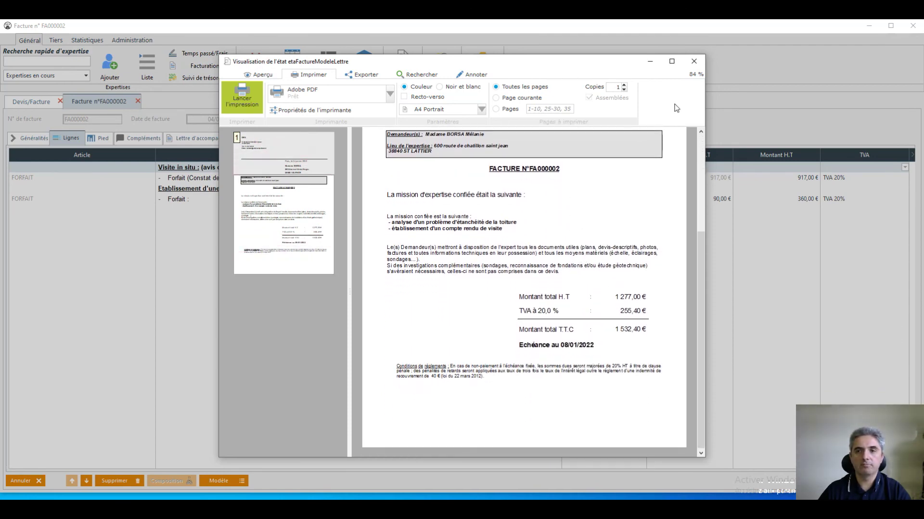
pyautogui.click(694, 62)
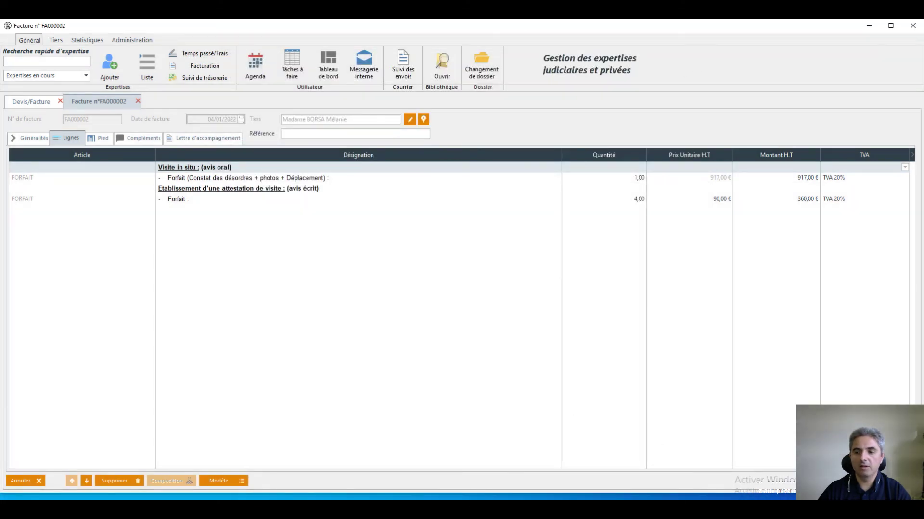
pyautogui.press('Escape')
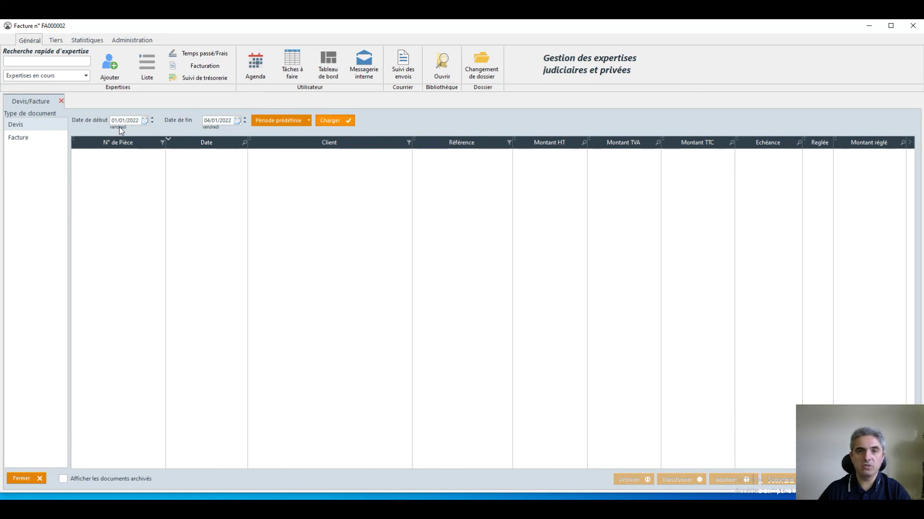
# List invoices including archived documents, revealing FA000002 at 1 532,40 € with 500,00 € paid.
pyautogui.click(92, 478)
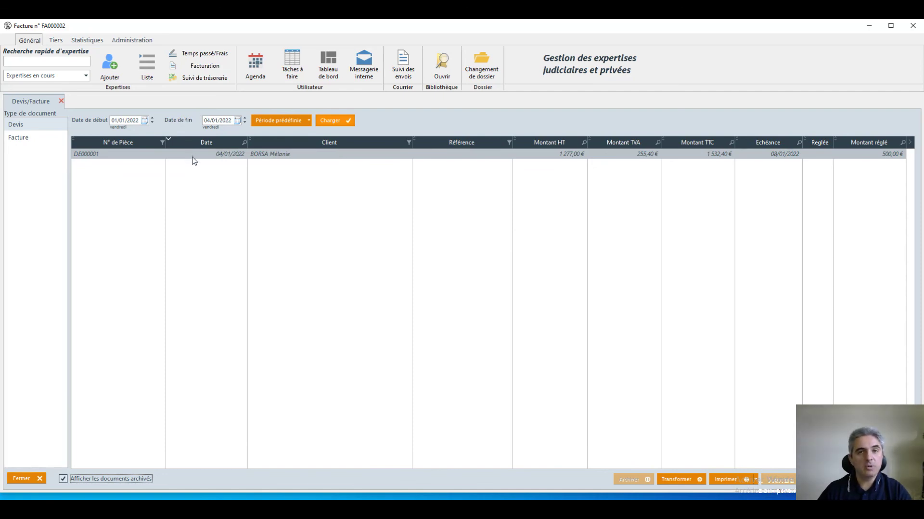
pyautogui.click(34, 139)
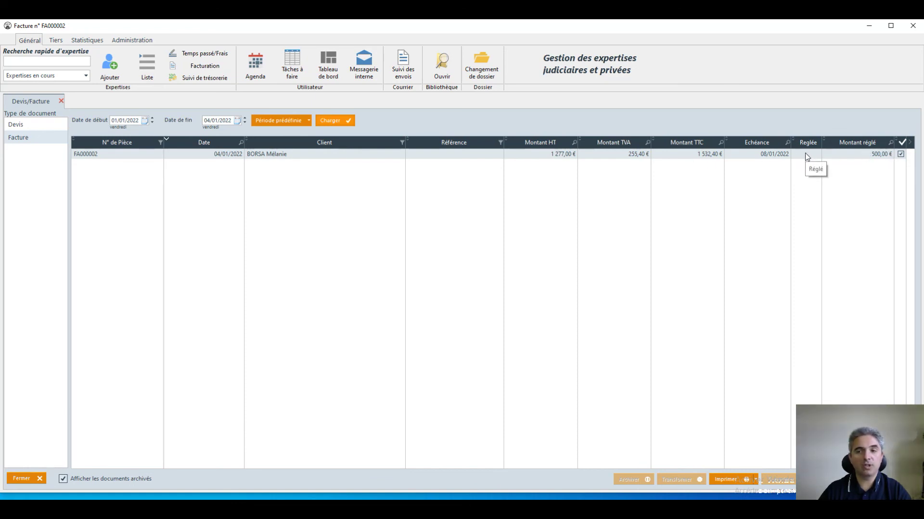
# Add a 1 532,40 € Virement payment to invoice FA000002 and reload the invoice list.
pyautogui.doubleClick(710, 153)
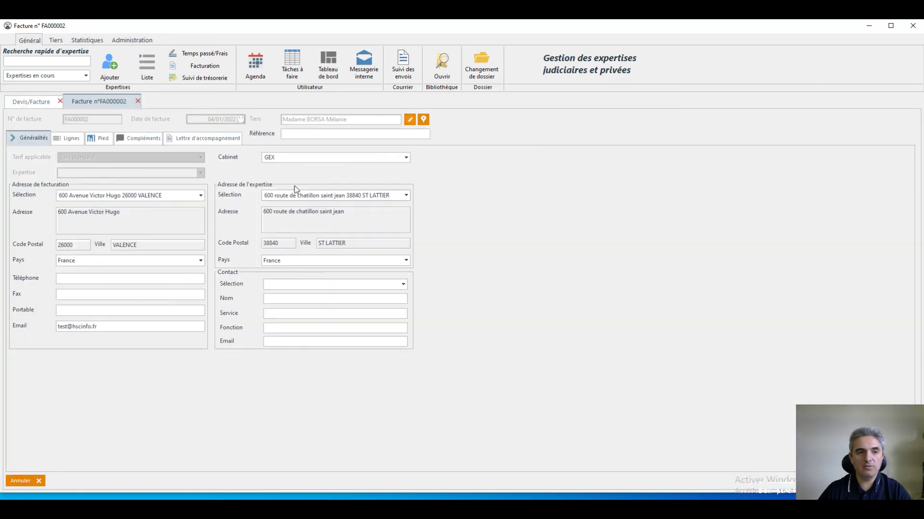
pyautogui.click(100, 138)
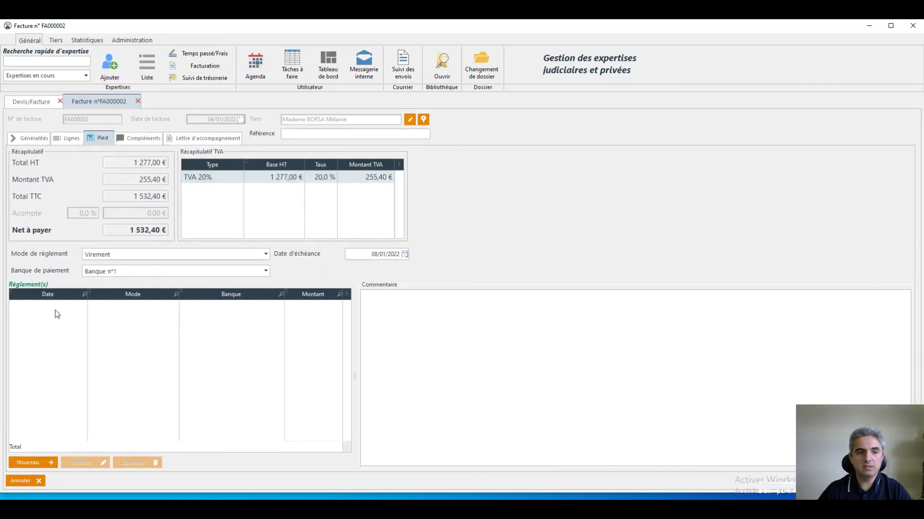
pyautogui.click(37, 465)
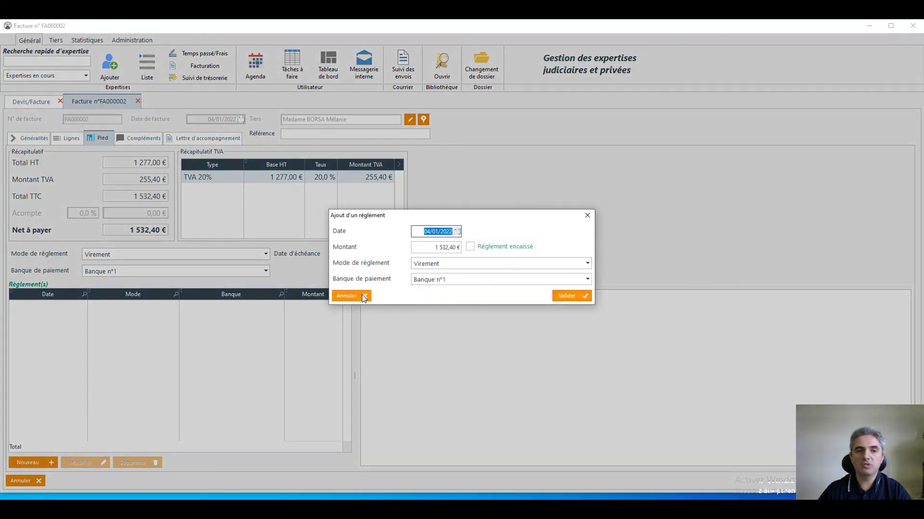
pyautogui.click(570, 296)
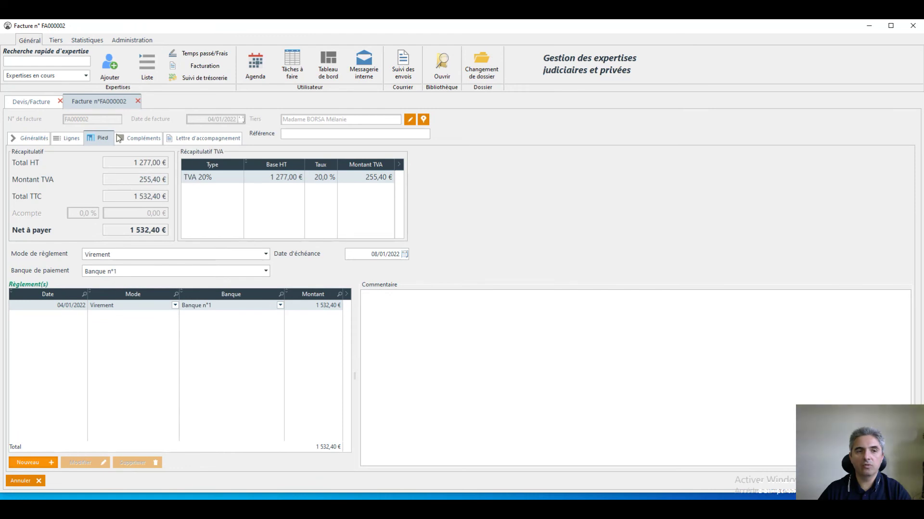
pyautogui.click(894, 481)
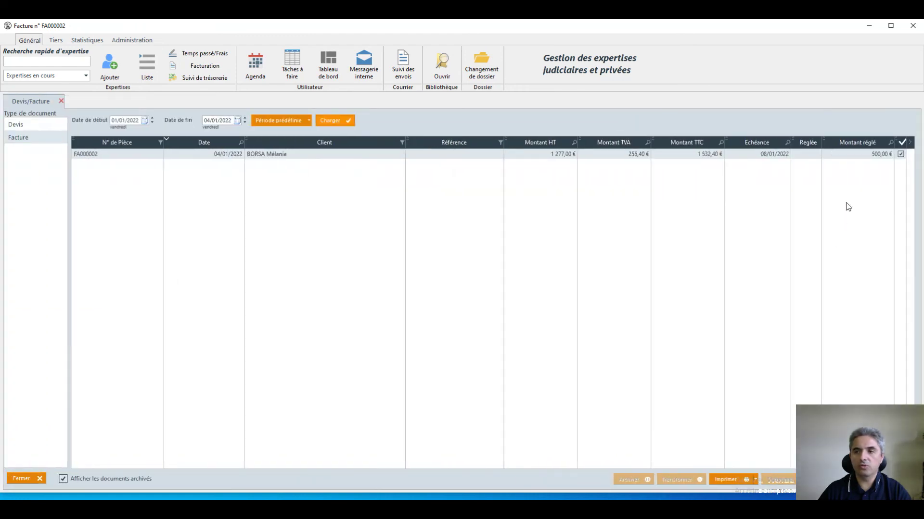
pyautogui.click(331, 121)
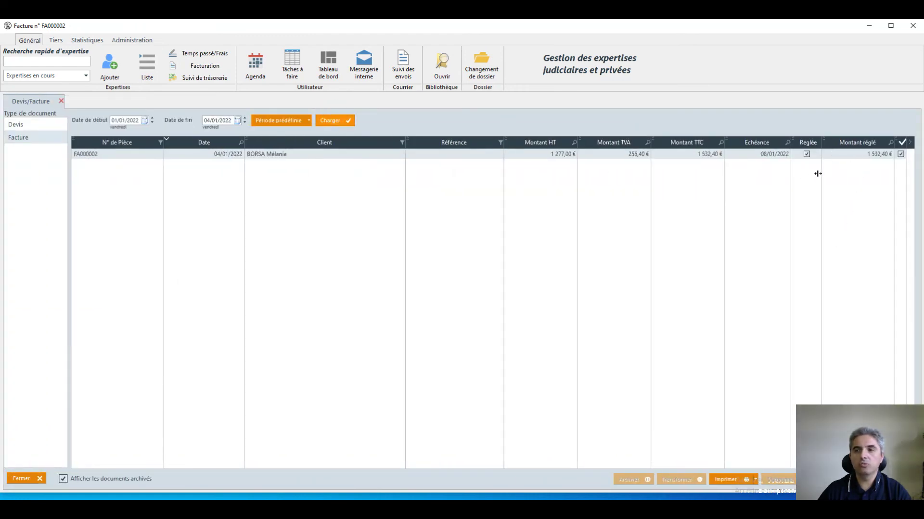